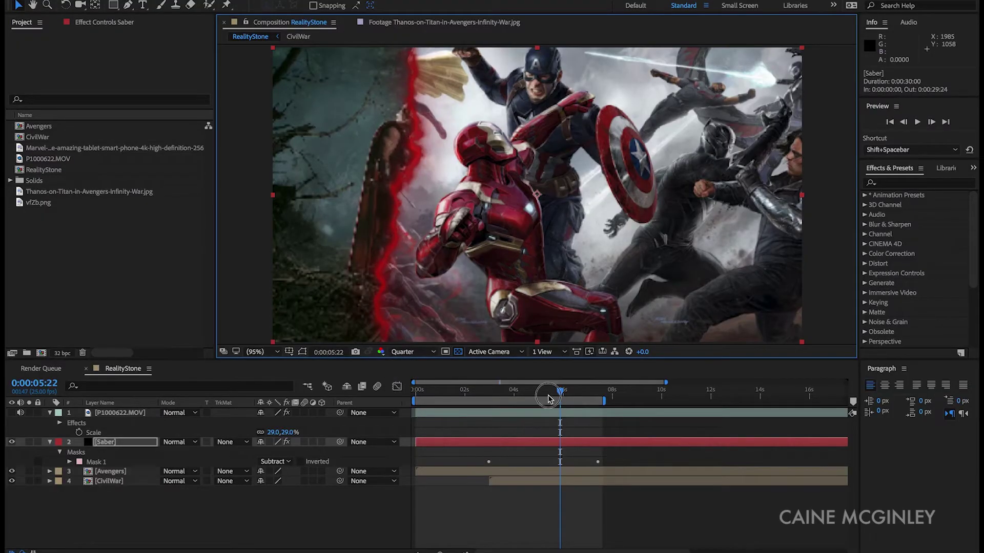
Scrub the RealityStone timeline back from 0:00:05:22 to 0:00:04:10, mid-wipe of the red jagged edge
left_click_drag(548, 398, 525, 397)
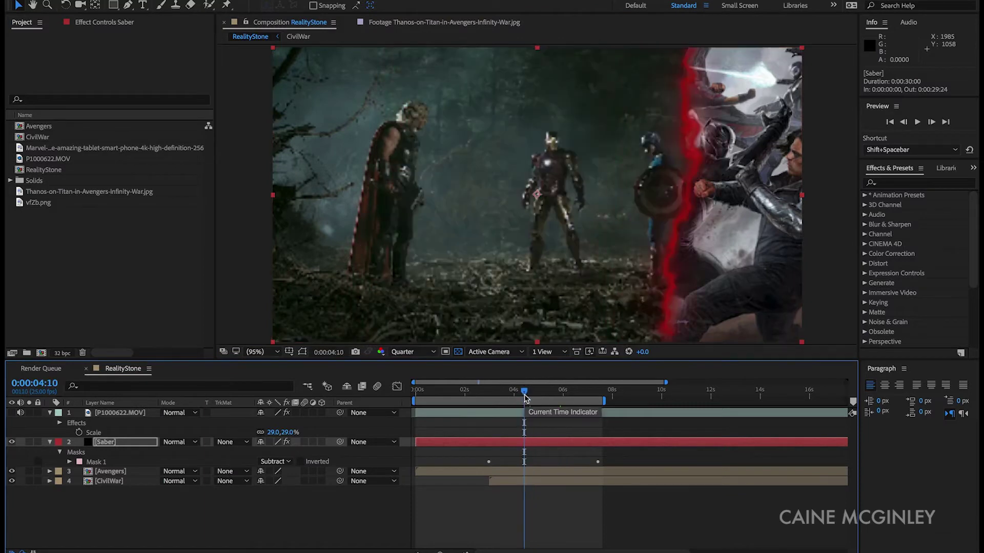
Close the RealityStone timeline and create a new HDTV 1080 25 composition named Reality Stone2
left_click(87, 369)
left_click(116, 299)
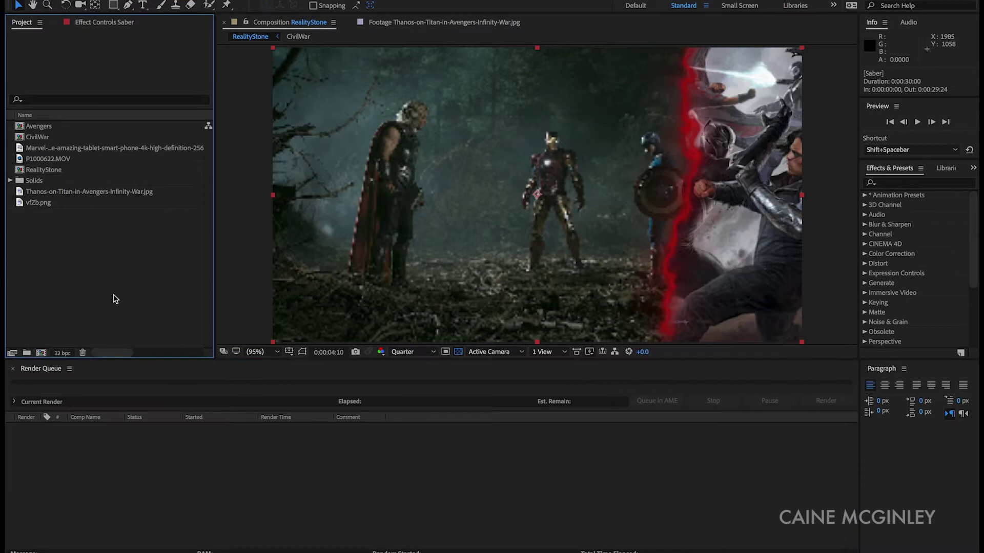
right_click(107, 267)
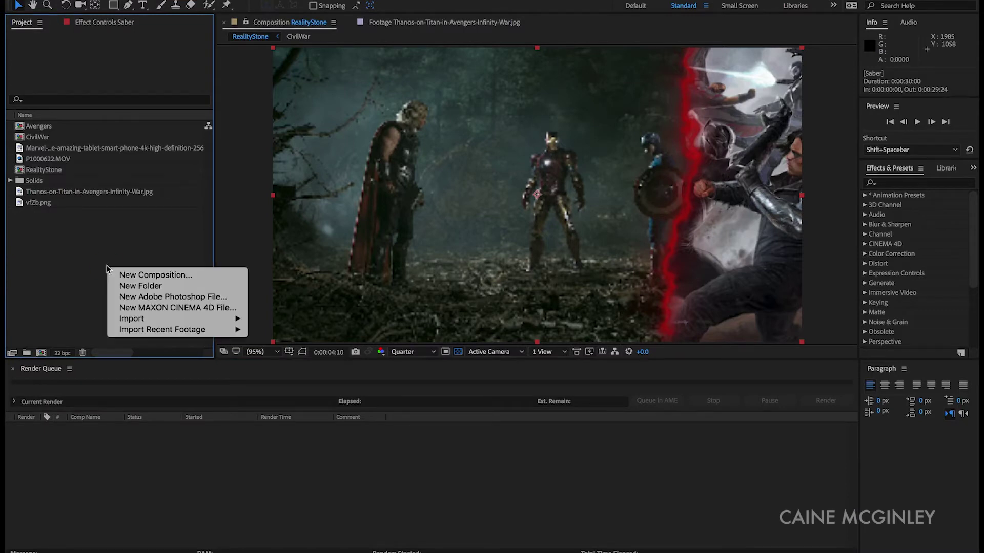
left_click(136, 276)
type("Reality Stone2")
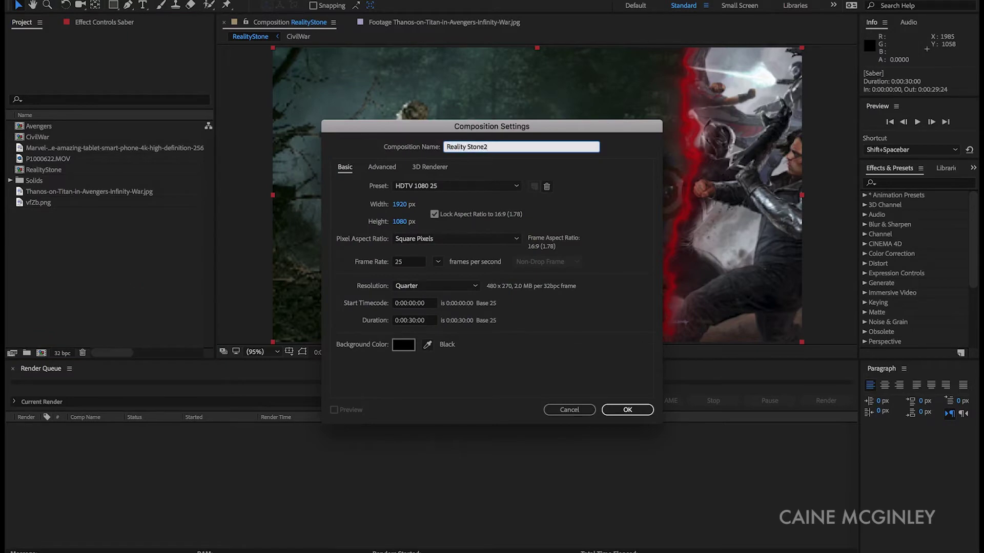
key("Return")
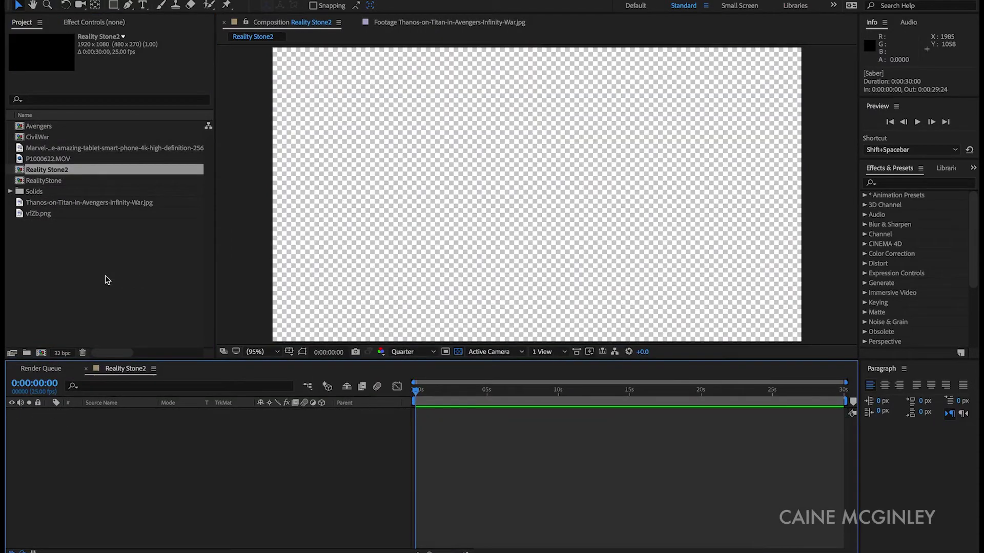
Add the Civil War and forest vfZb.png images, scaling the top forest layer to 160%
left_click_drag(102, 147, 205, 446)
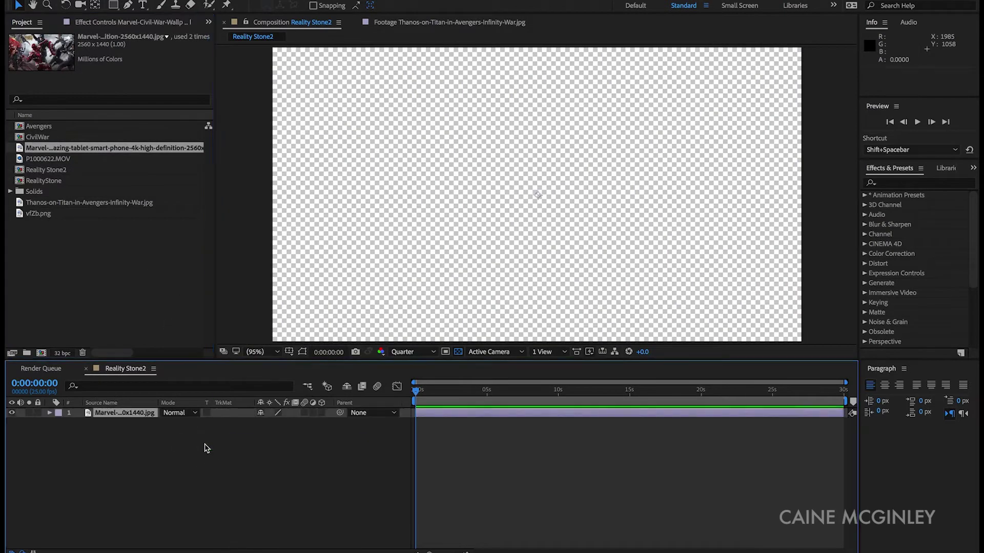
left_click_drag(39, 213, 154, 415)
key("s")
left_click(273, 423)
type("150")
key("Return")
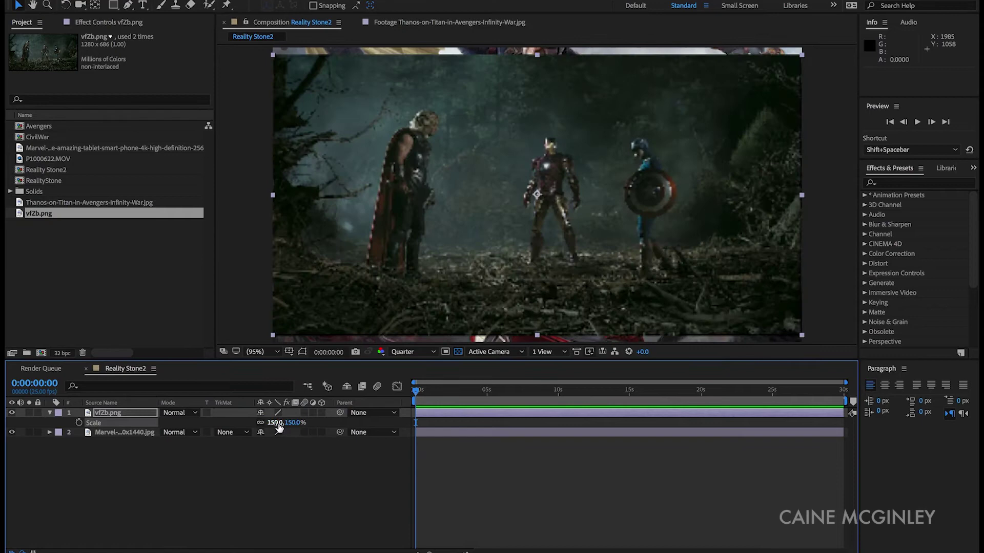
left_click_drag(278, 428, 284, 428)
Scale the Civil War wallpaper layer to 64% and collapse both layers' properties
left_click(240, 435)
key("s")
left_click(273, 448)
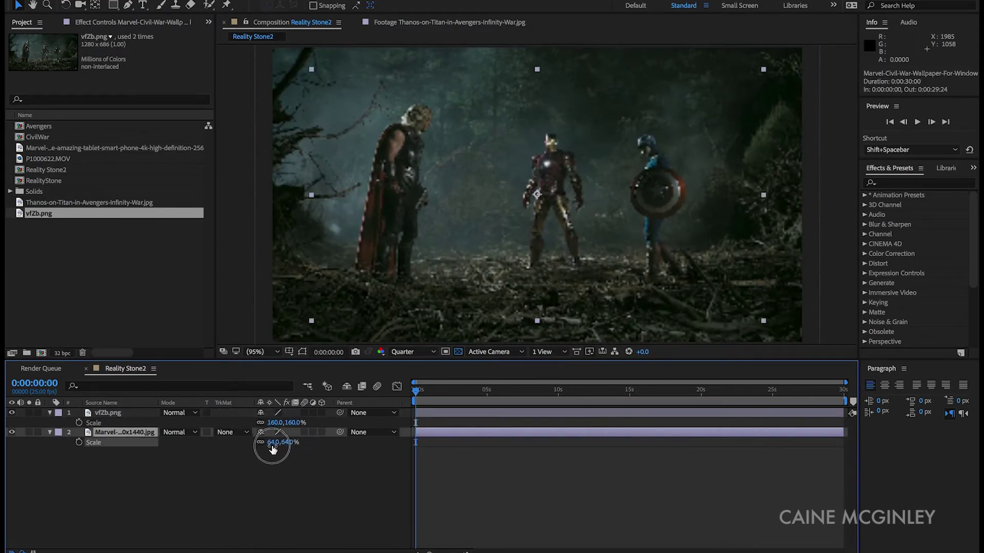
type("75")
key("Return")
left_click(50, 431)
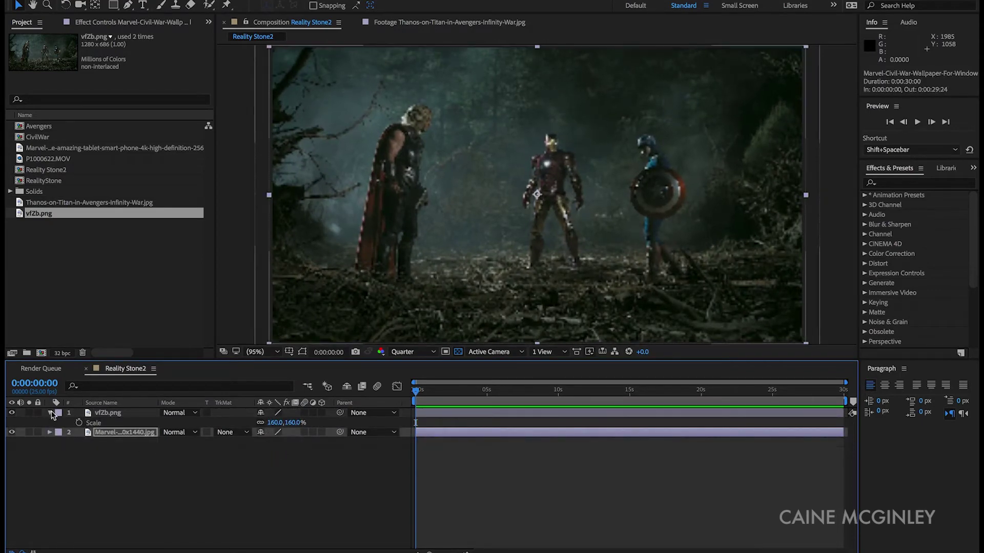
left_click(52, 415)
Pre-compose the Civil War layer as CivilWarBottomLayer, moving all attributes into it
right_click(108, 424)
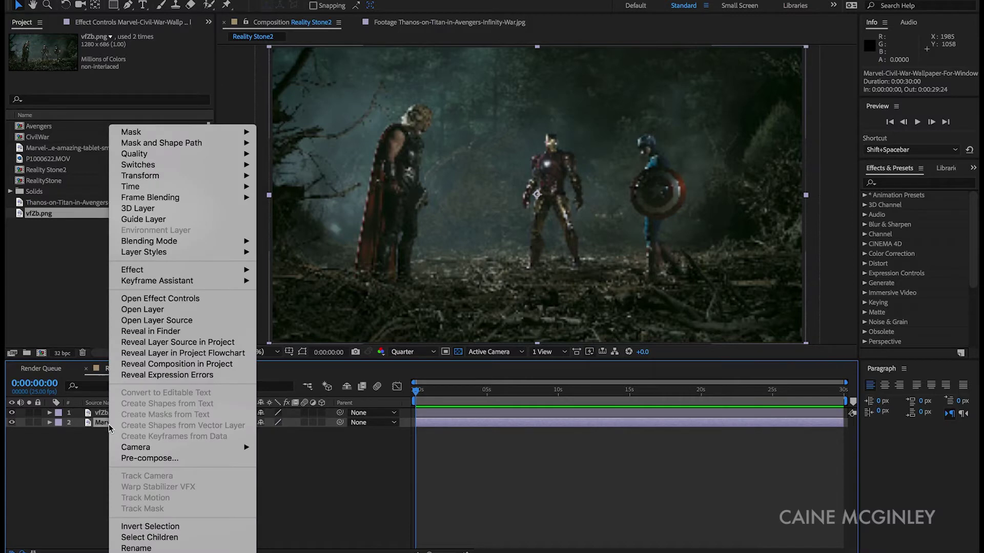
left_click(158, 460)
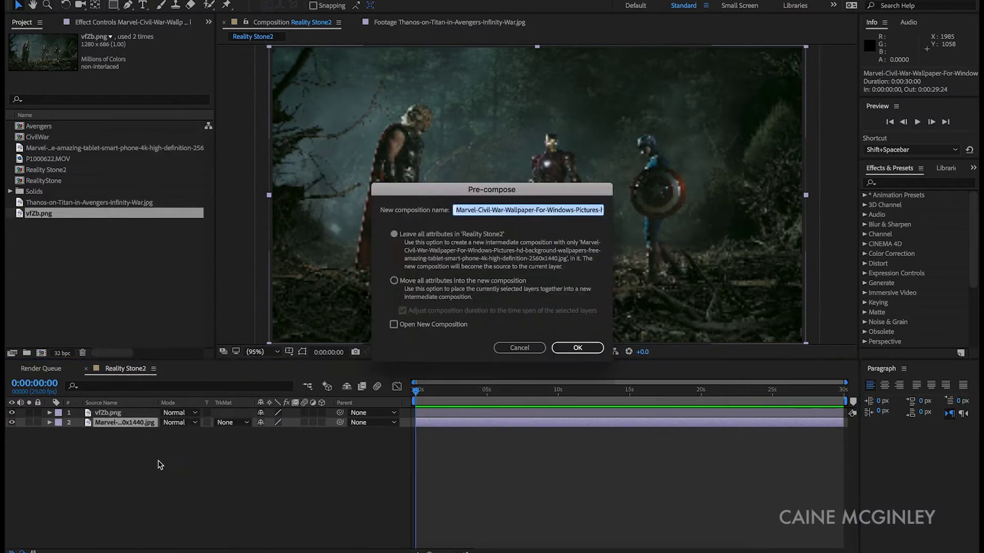
left_click(394, 281)
left_click(503, 212)
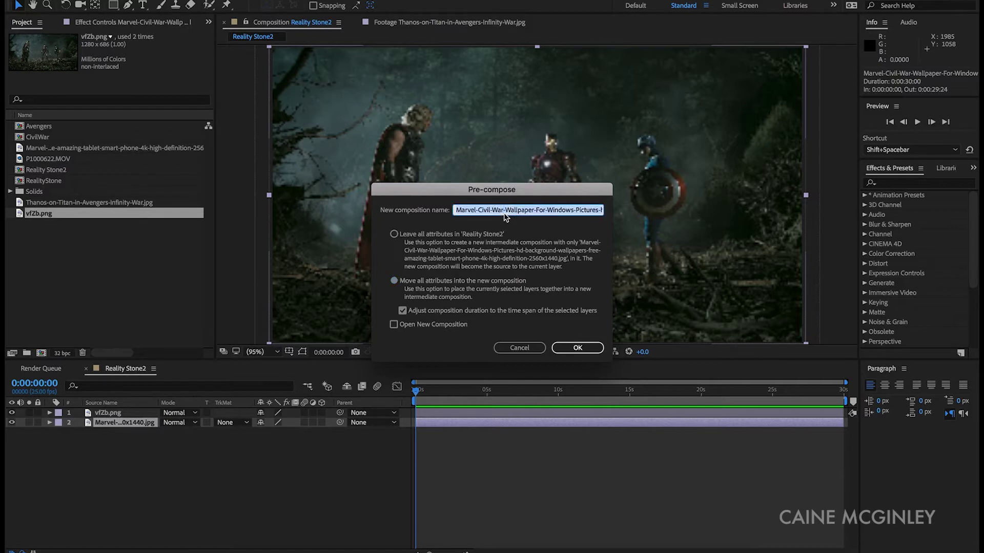
type("CivilWarBottomLayer")
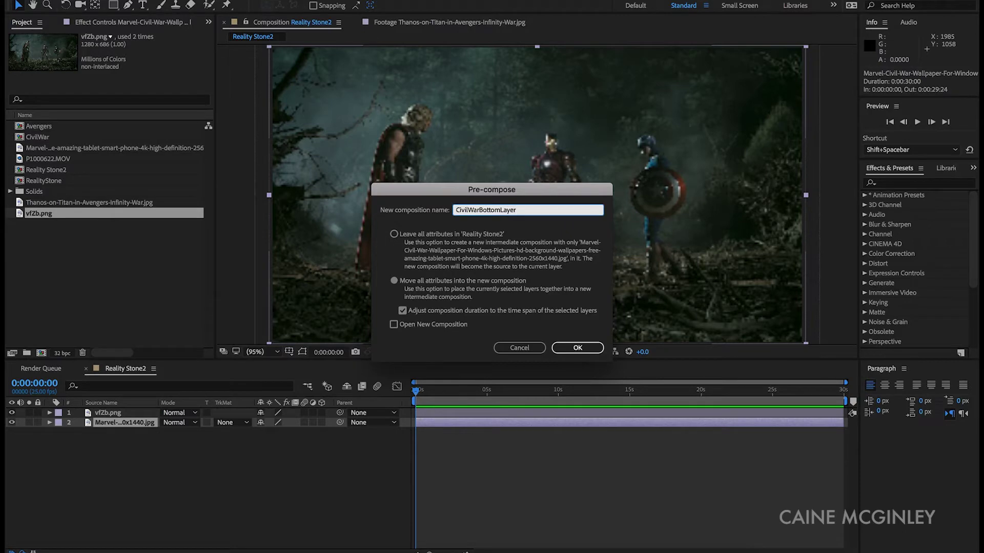
key("Return")
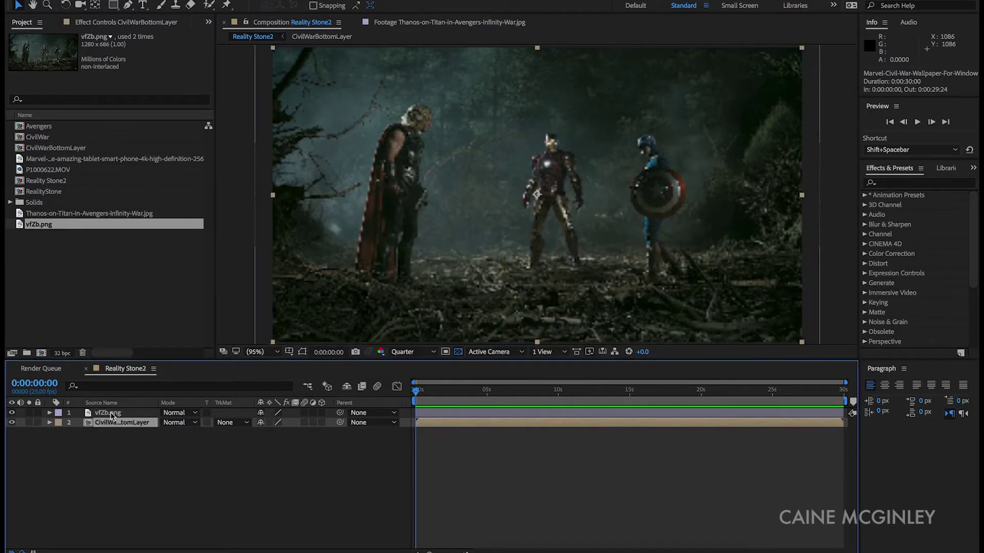
Pre-compose the forest layer as AvengersTeam
right_click(110, 412)
left_click(133, 401)
type("AvengersTeam")
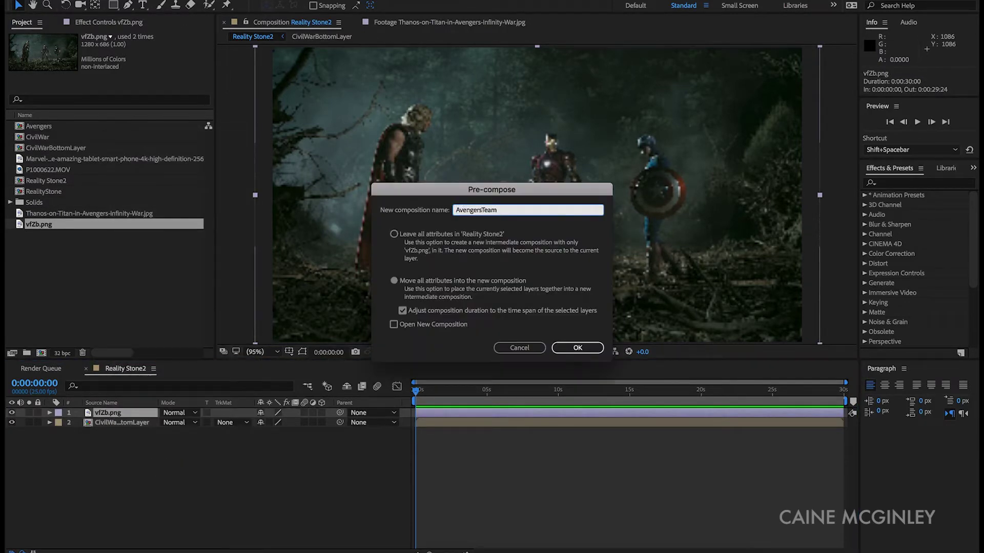
key("Return")
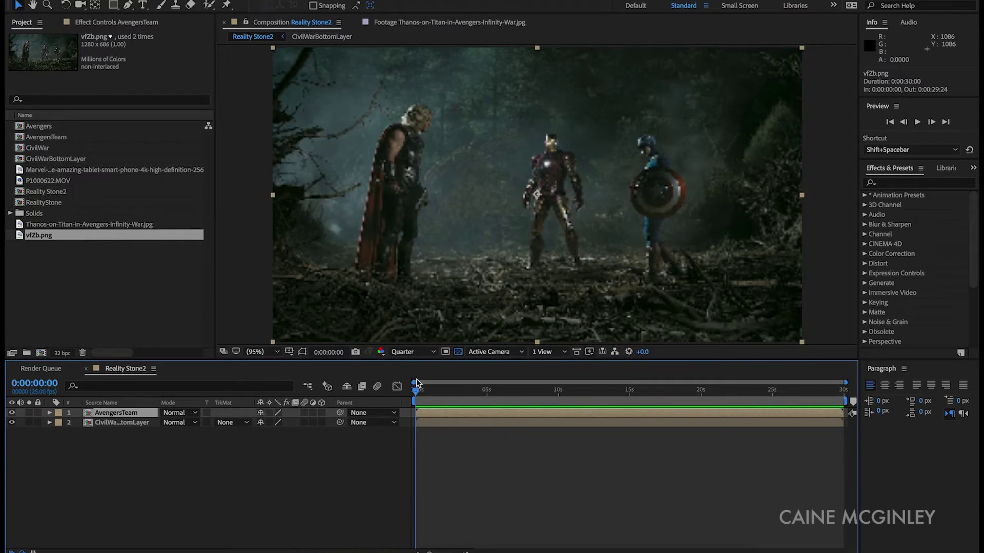
Create a new solid layer named Saber
right_click(127, 455)
mouse_move(205, 433)
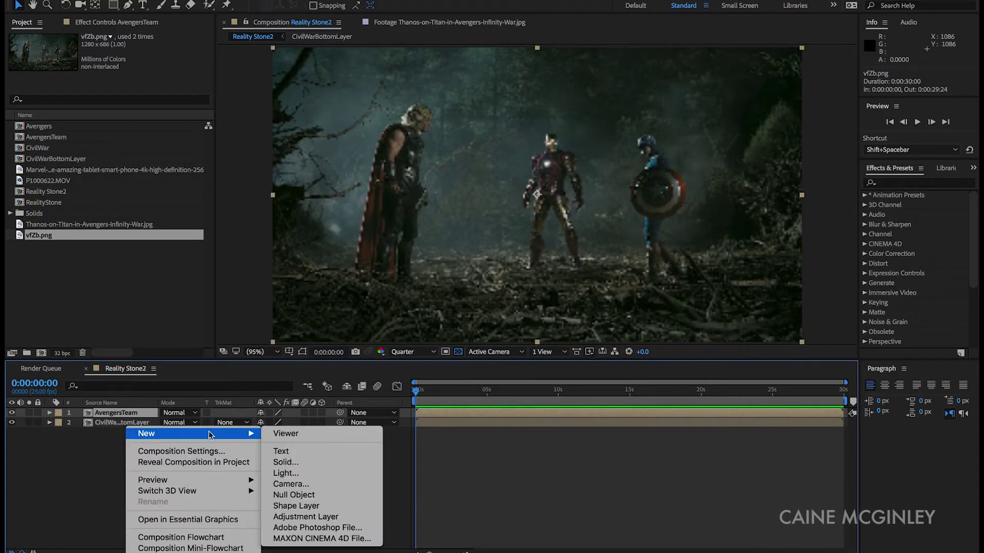
left_click(296, 463)
type("Saber")
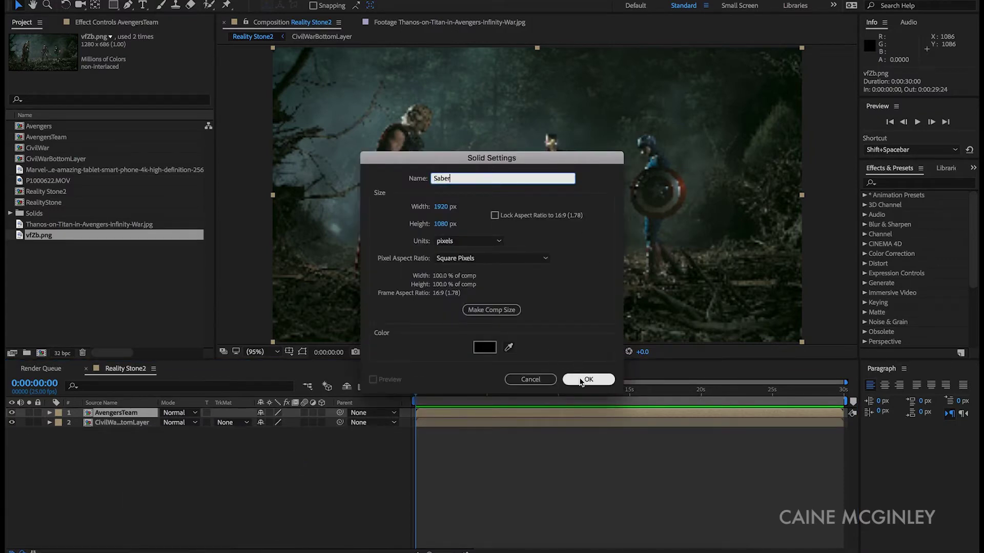
left_click(588, 380)
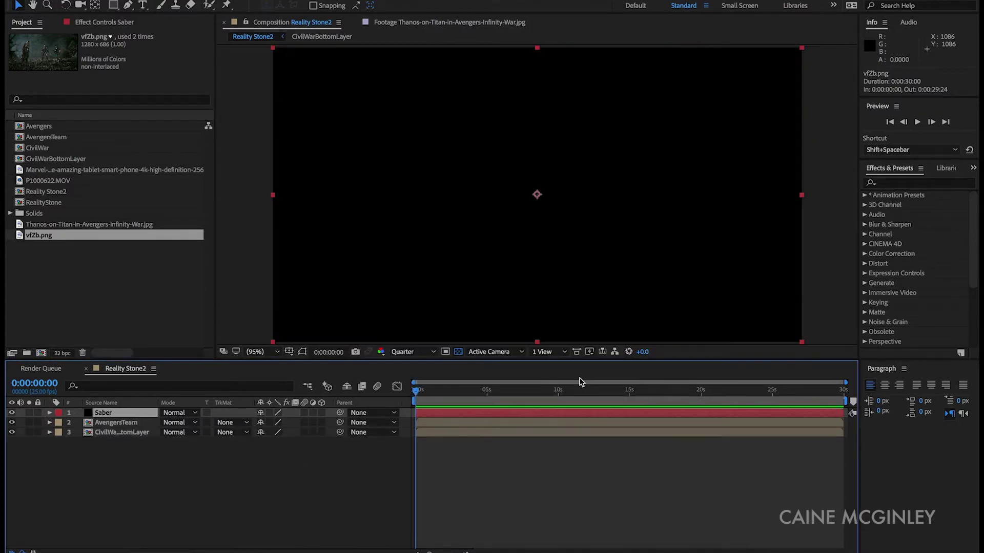
Apply the Saber effect from Effects & Presets to the Saber solid
left_click(897, 184)
type("saber")
left_click(898, 207)
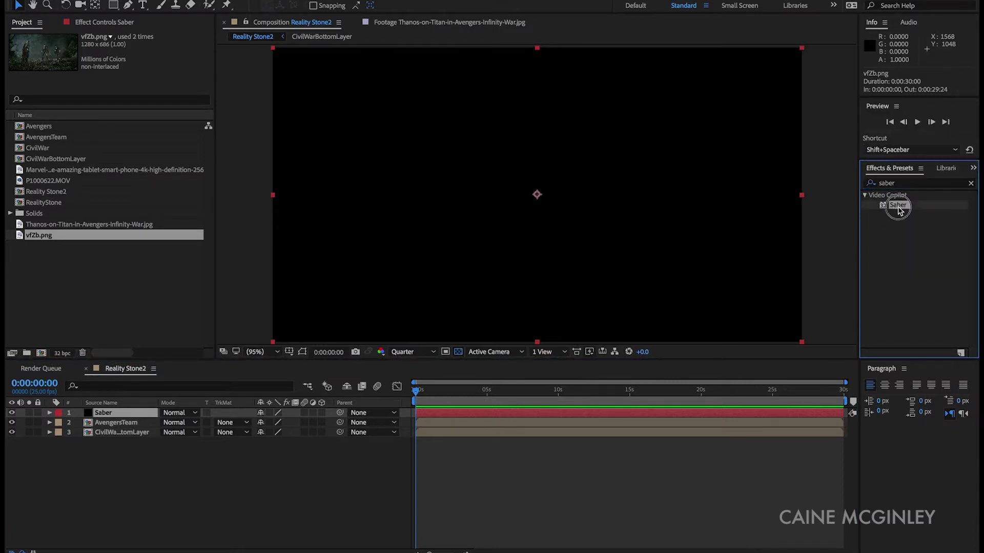
left_click_drag(899, 210, 614, 165)
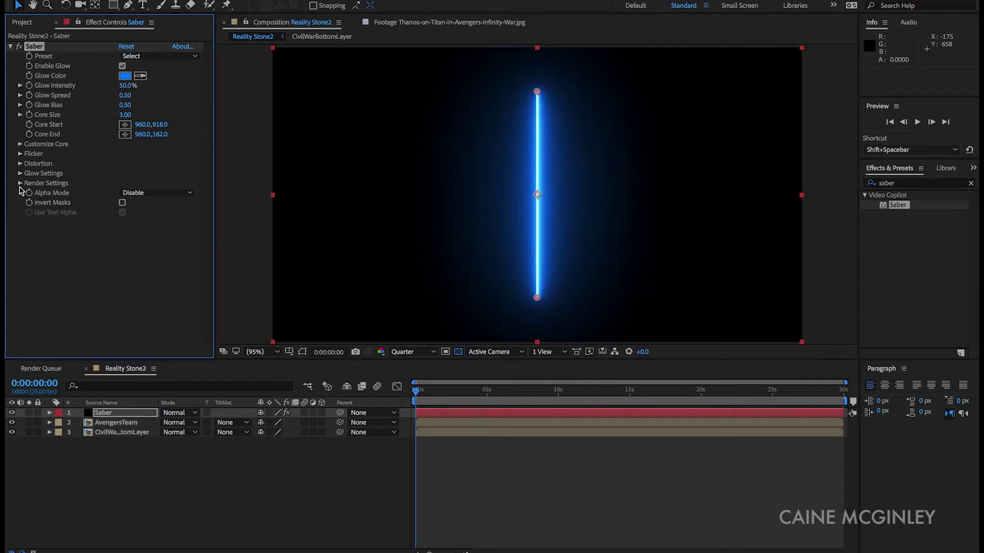
Set the Saber Render Settings' Composite Settings to Transparent
left_click(20, 183)
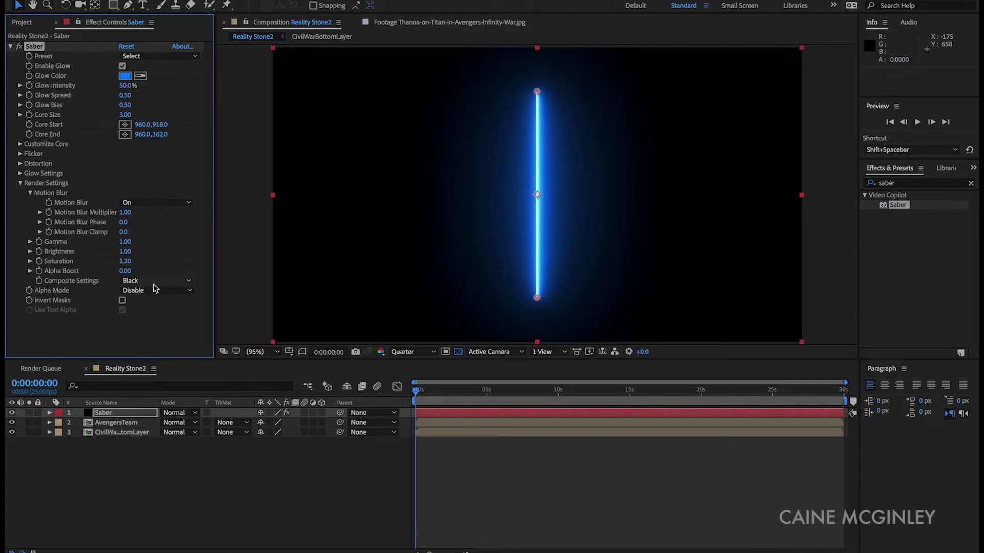
left_click(156, 281)
left_click(154, 292)
left_click(19, 184)
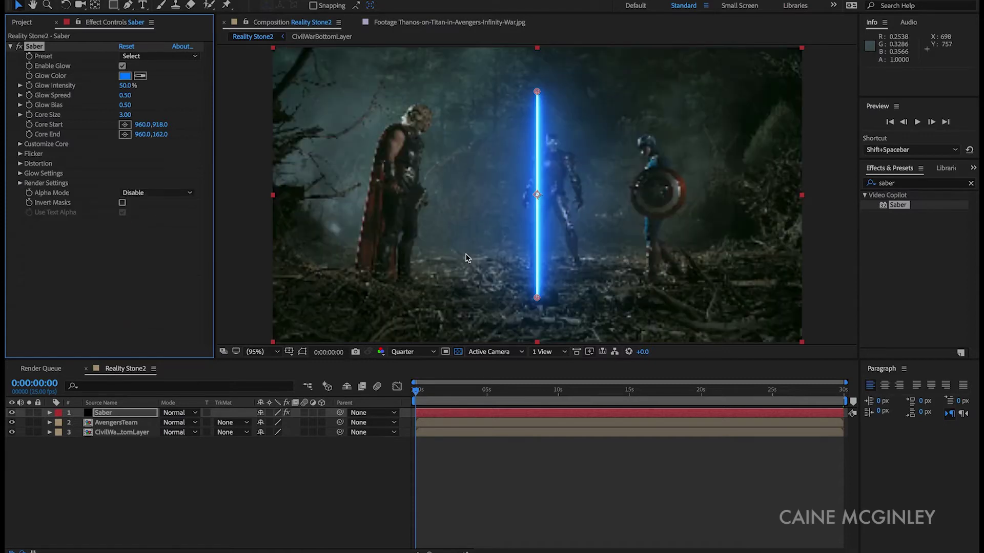
key("comma")
left_click(128, 5)
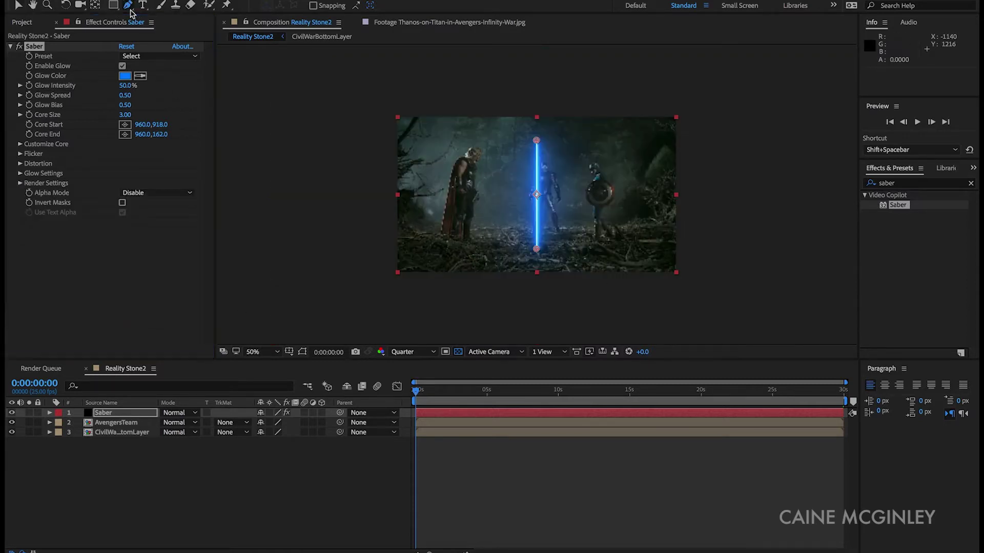
Draw a closed zigzag mask down the frame's right edge with corners outside the frame
left_click(684, 102)
left_click(680, 109)
left_click(684, 116)
left_click(683, 124)
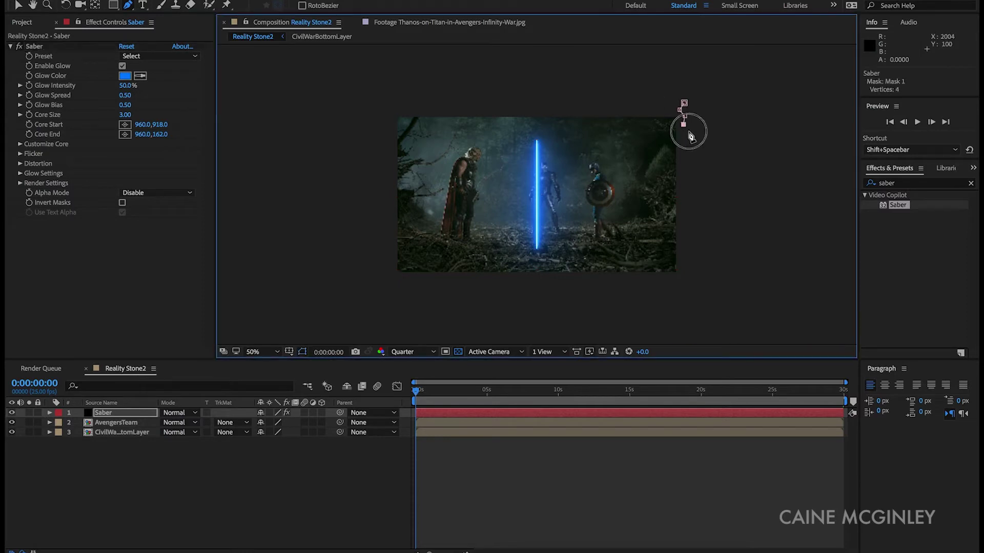
left_click(689, 131)
left_click(693, 137)
left_click(687, 149)
left_click(681, 156)
left_click(683, 168)
left_click(688, 175)
left_click(688, 185)
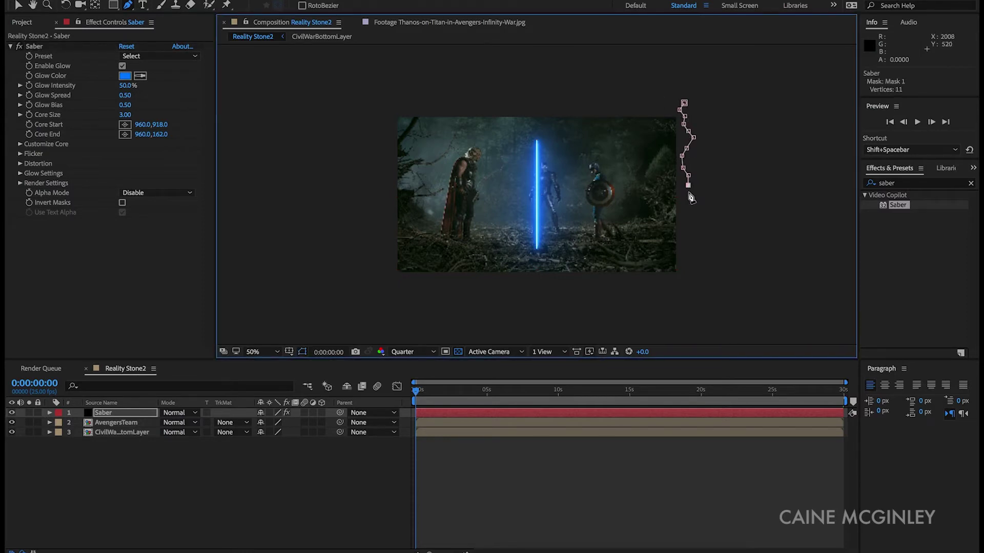
left_click(685, 198)
left_click(696, 231)
left_click(697, 243)
left_click(692, 263)
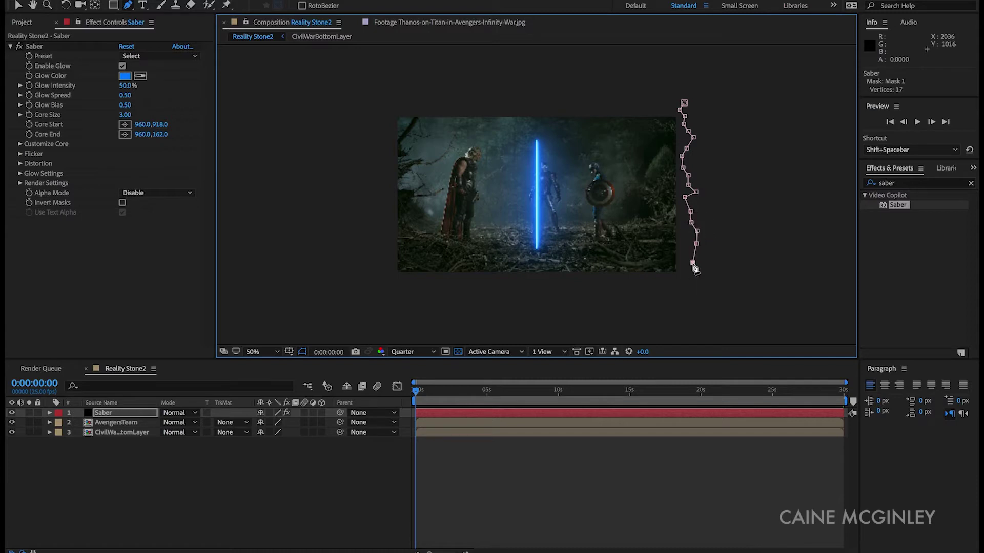
left_click(721, 278)
left_click(720, 101)
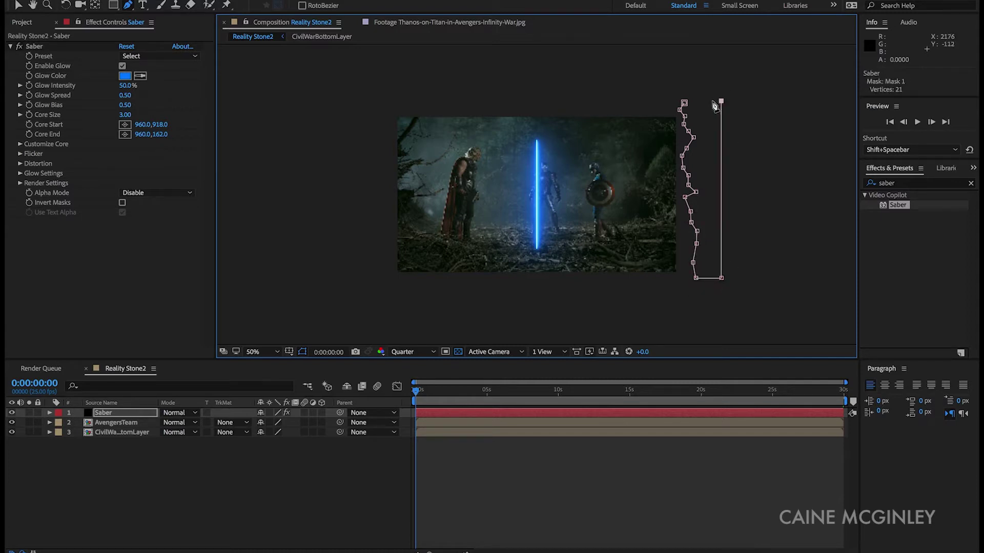
left_click(684, 103)
Set the Saber Customize Core's Core Type to Layer Masks
left_click(20, 144)
left_click(169, 154)
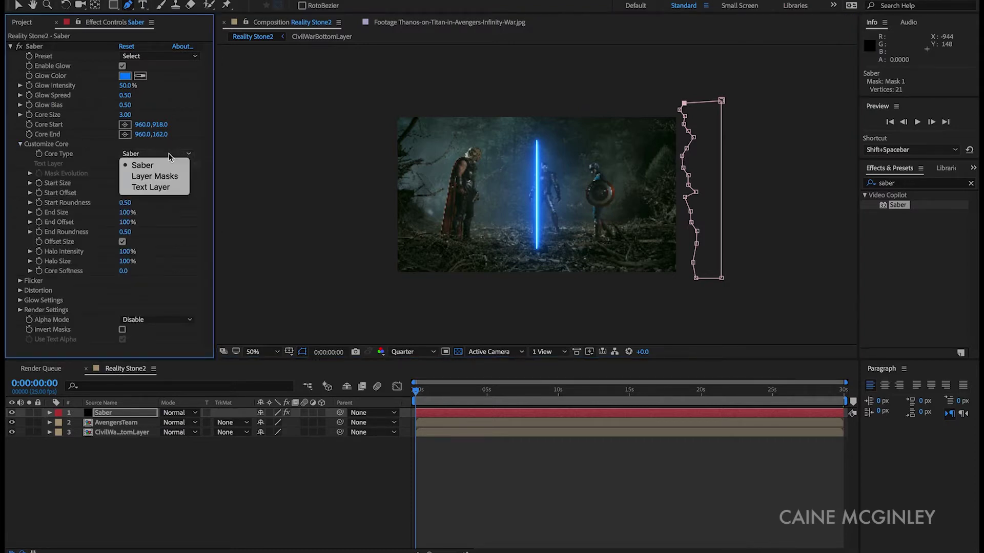
left_click(170, 177)
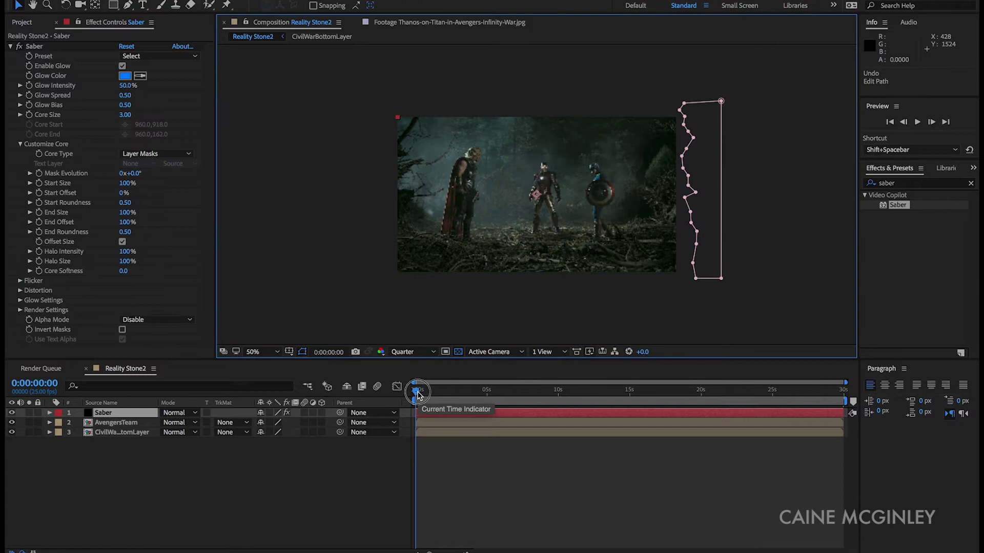
Move to 0:00:03:00 and set a Mask Path keyframe on the Saber layer
left_click_drag(416, 391, 460, 400)
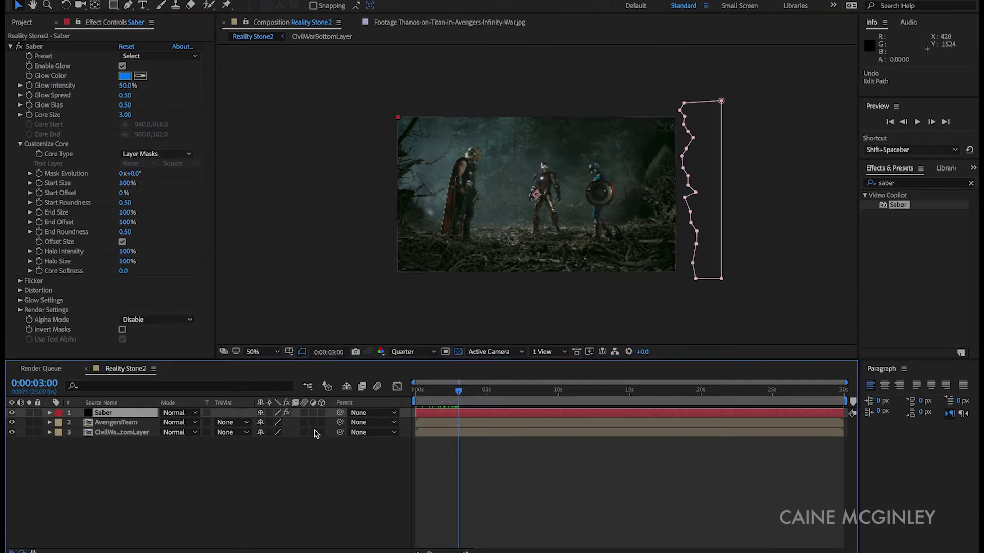
left_click(102, 412)
key("m")
left_click(88, 432)
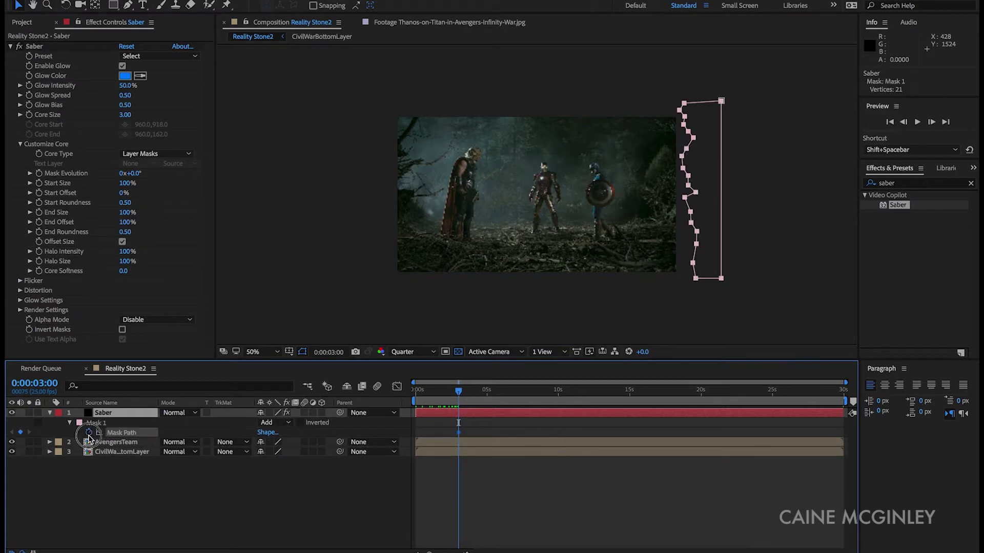
At 0:00:05:23, move the mask left across the frame and stretch its right corners past the right edge
left_click_drag(455, 395, 505, 396)
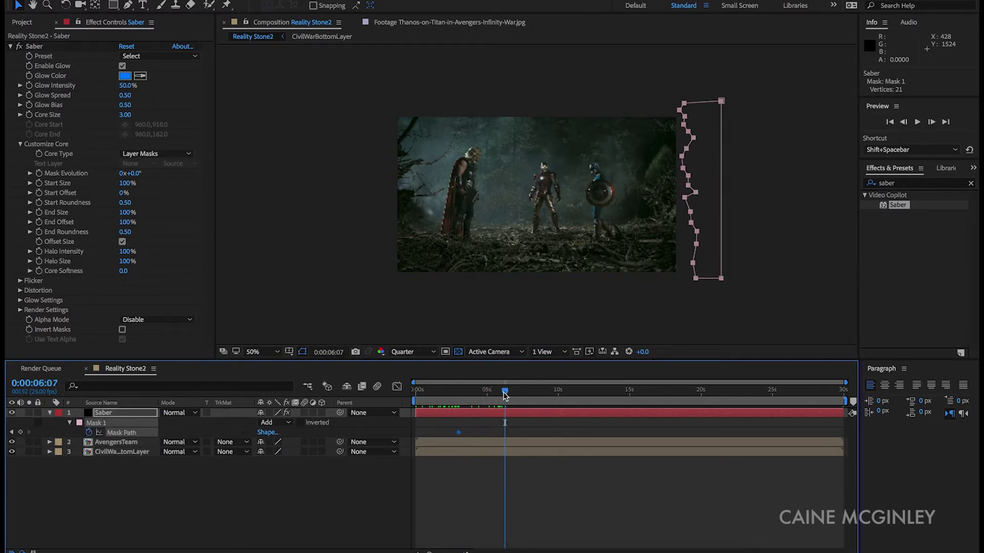
key("Page_Up")
key("Page_Up")
key("Page_Up")
key("Page_Up")
key("Page_Up")
key("Page_Up")
key("Page_Up")
key("Page_Up")
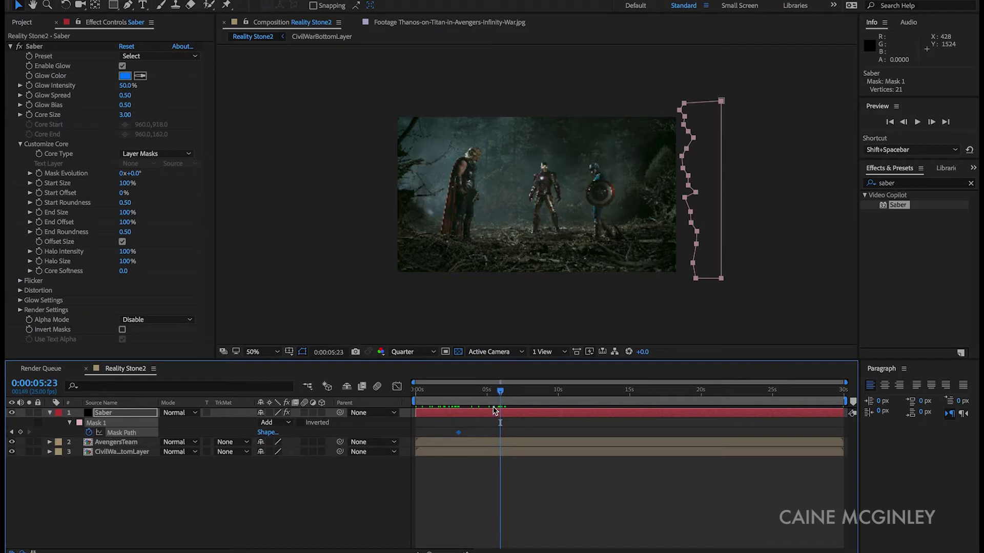
left_click(693, 139)
left_click_drag(693, 139, 388, 171)
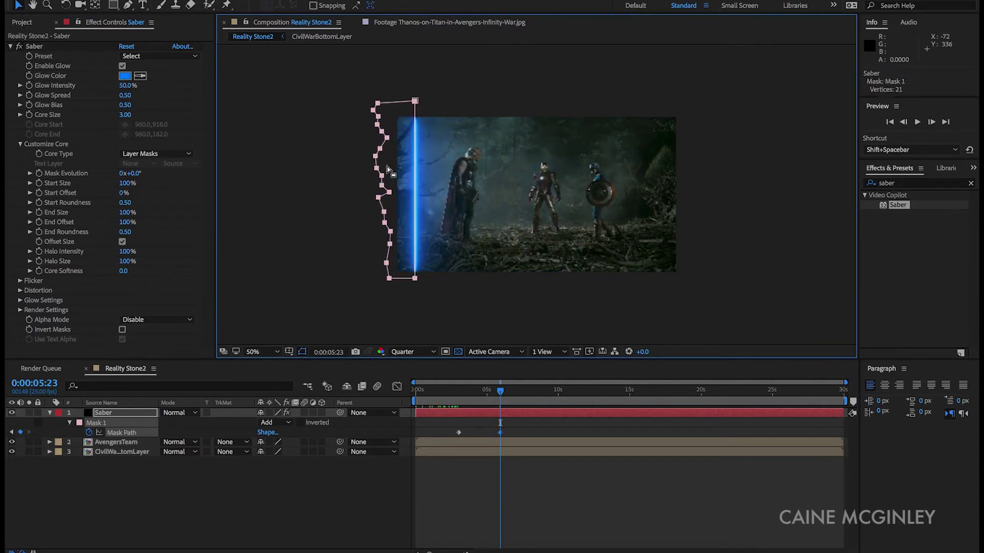
left_click(421, 262)
left_click(414, 279)
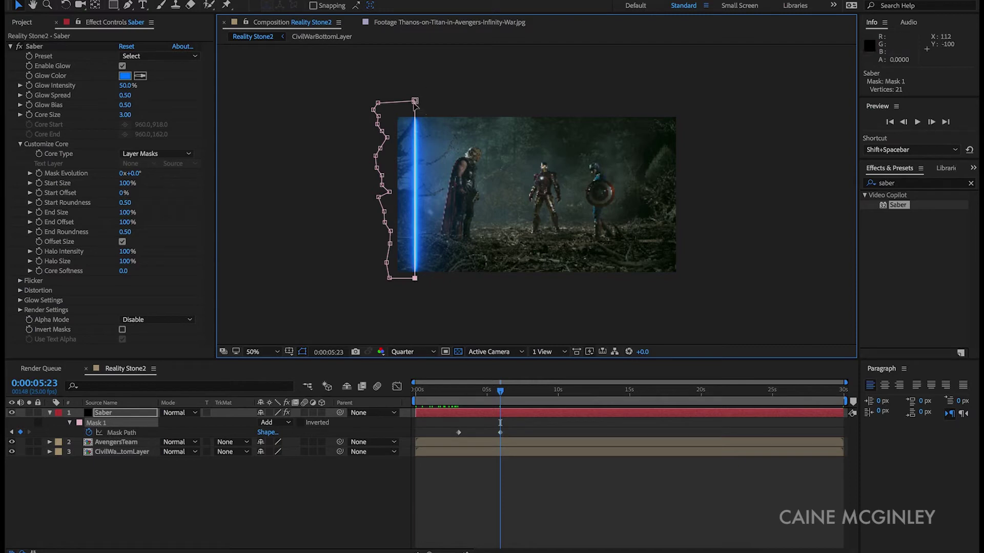
left_click_drag(415, 102, 640, 125)
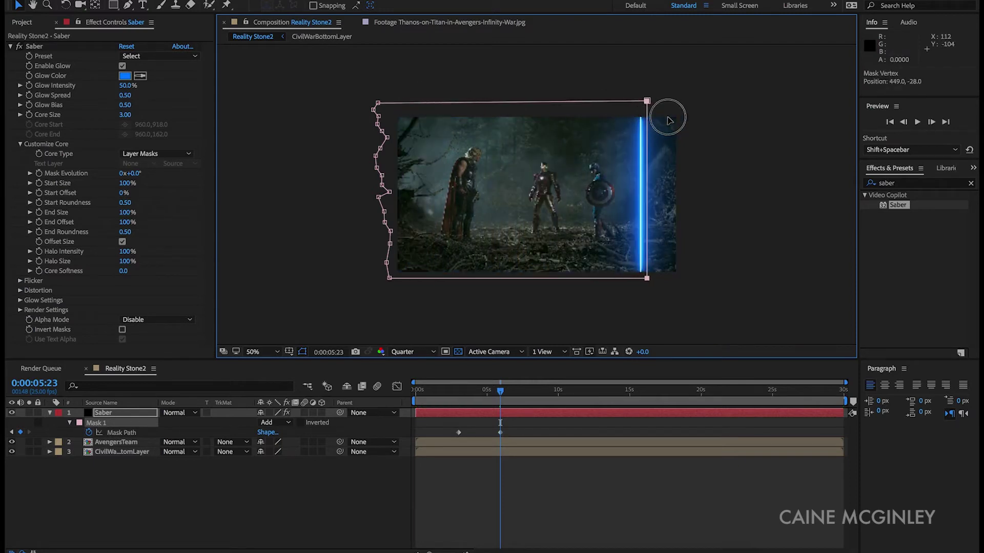
left_click_drag(668, 120, 694, 109)
Reshape the mask's lower and jagged points, then scrub back to 0:00:04:15 to preview
mouse_move(500, 392)
left_mouse_down()
mouse_move(460, 394)
mouse_move(497, 395)
left_mouse_up()
left_click(260, 352)
left_click(260, 364)
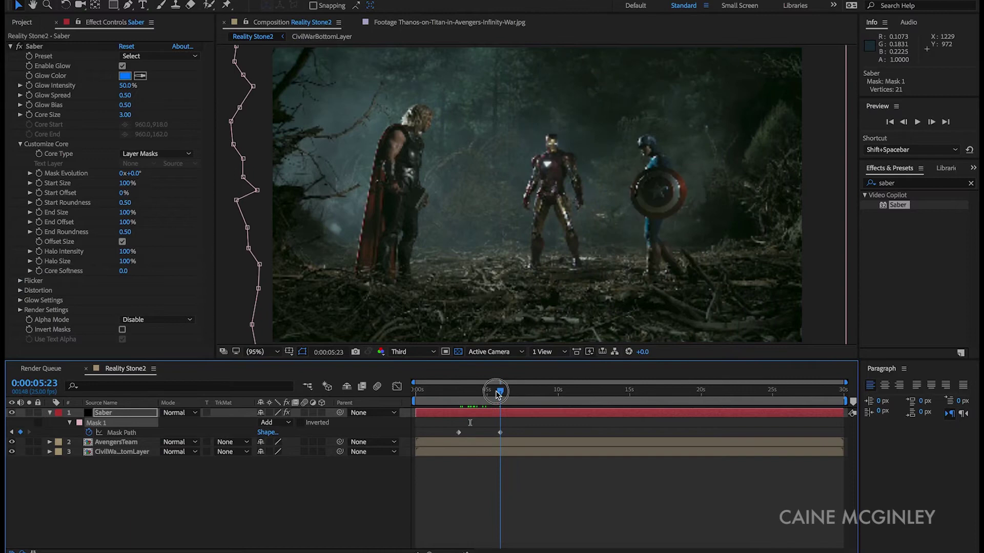
key("comma")
left_click_drag(351, 205, 349, 283)
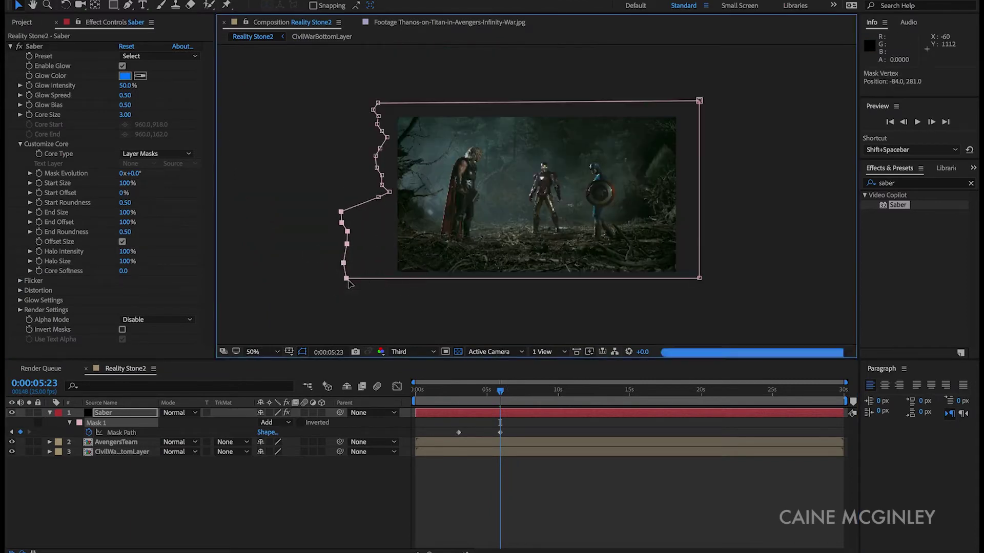
left_click(361, 197)
left_click(387, 170)
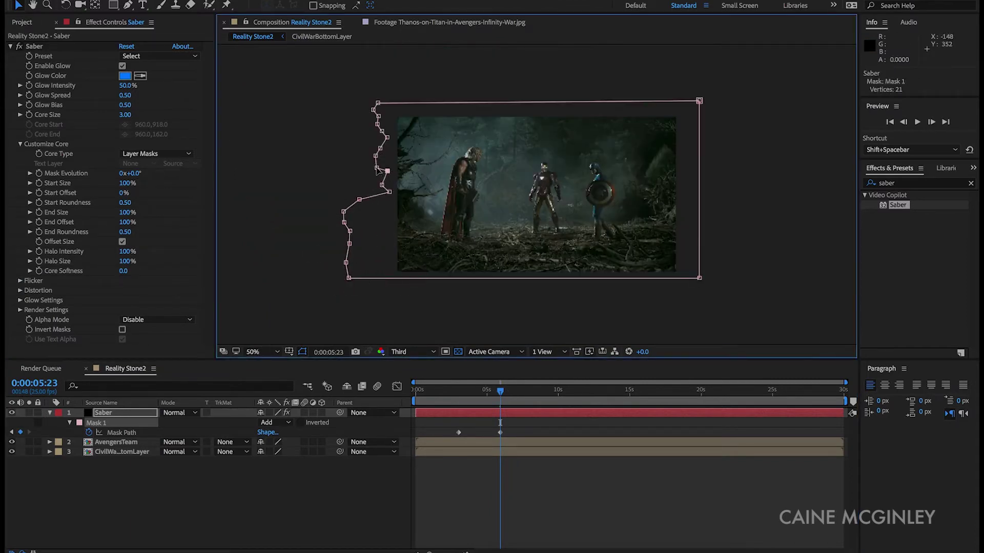
left_click_drag(387, 137, 380, 119)
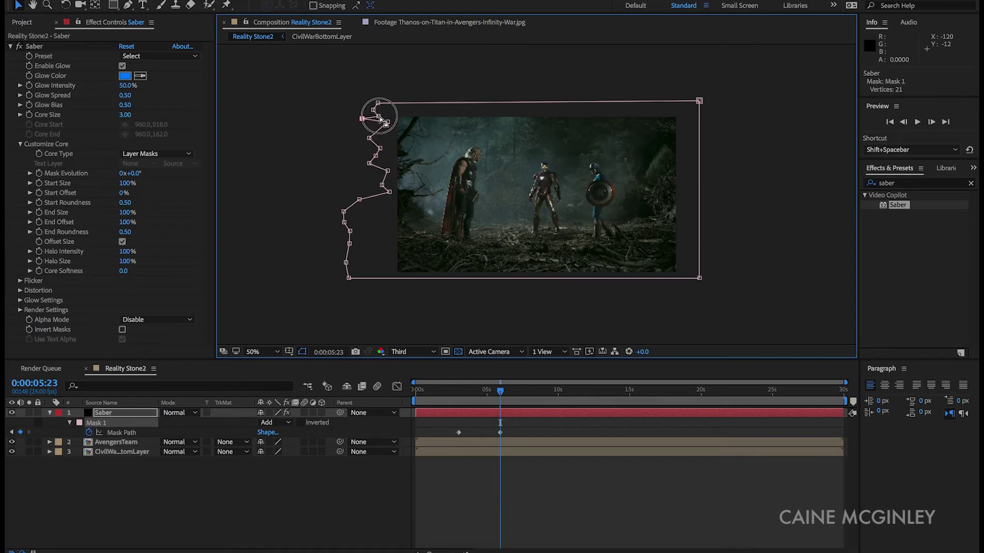
left_click_drag(500, 391, 483, 402)
Fit the viewer and apply the Soft Smoke Saber preset
key("equal")
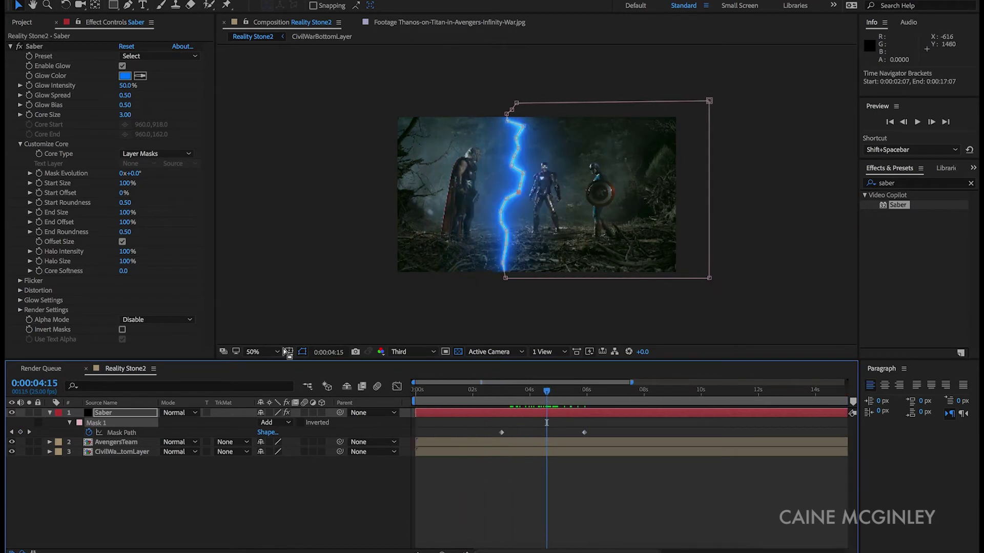
left_click(285, 351)
left_click(263, 358)
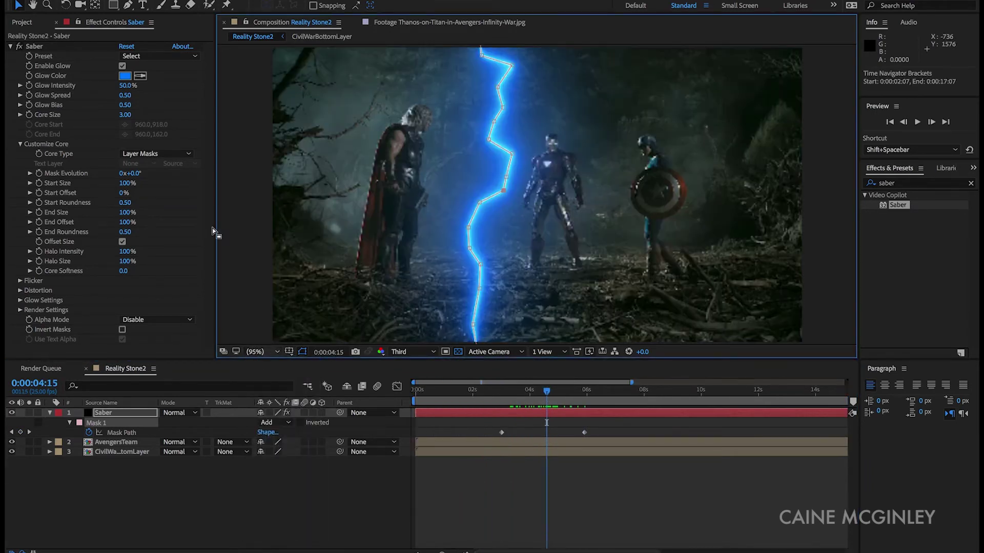
left_click(156, 56)
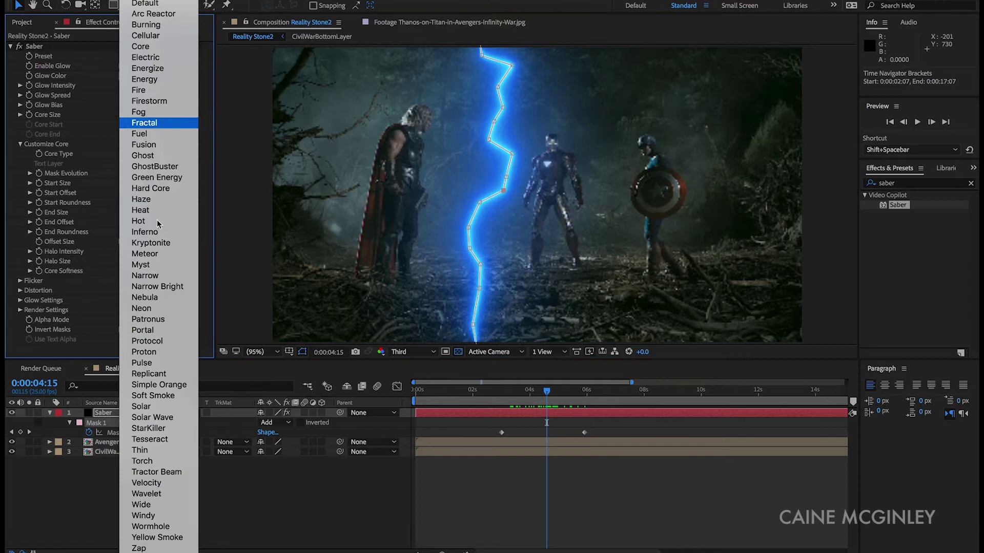
left_click(164, 395)
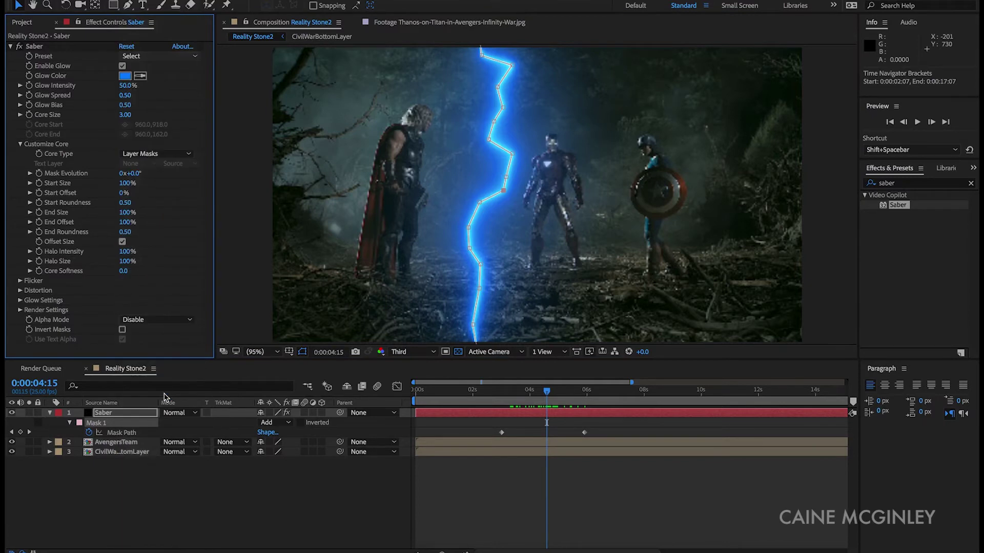
Set the Glow Color to red FF0101 and hide the mask outline
left_click(125, 76)
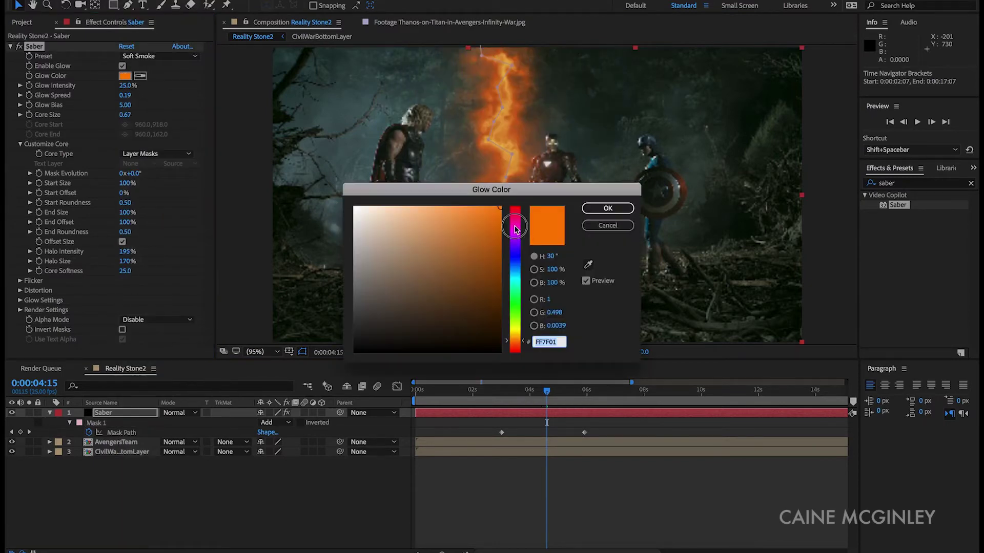
left_click_drag(515, 226, 517, 204)
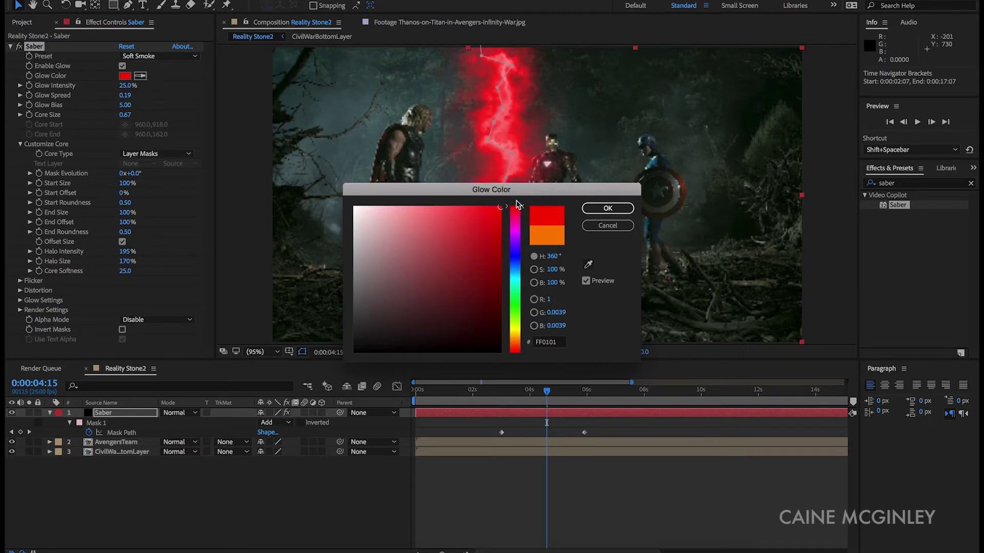
left_click(610, 209)
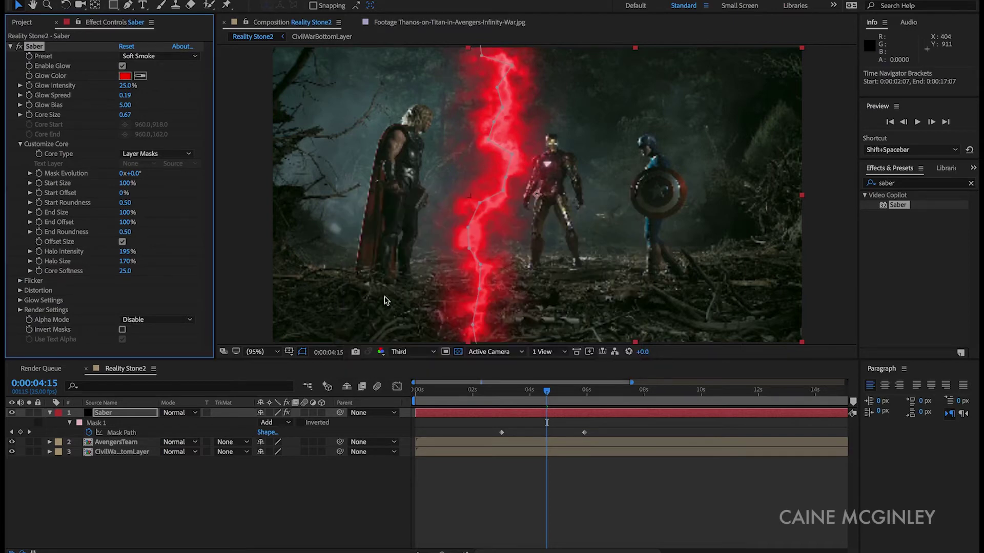
left_click(302, 352)
left_click(125, 106)
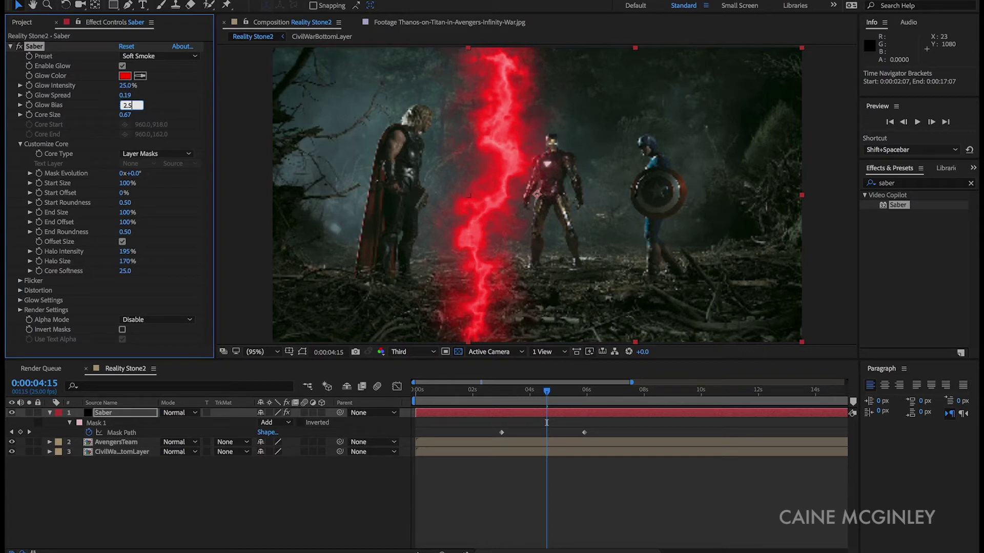
Set Glow Bias to 2.5, glow Distortion Amount to 25 and Wind Direction to 90°
type("2.5")
key("Return")
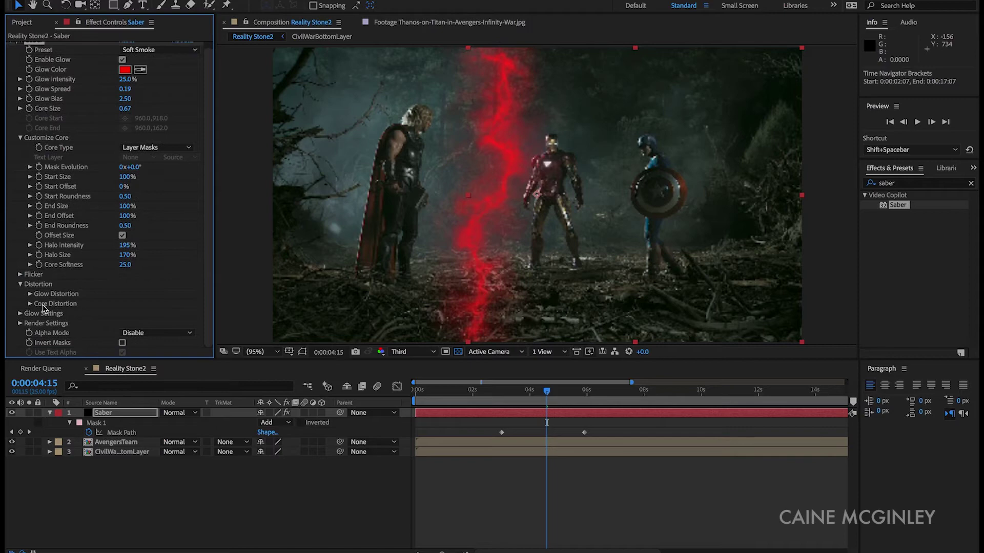
left_click(30, 295)
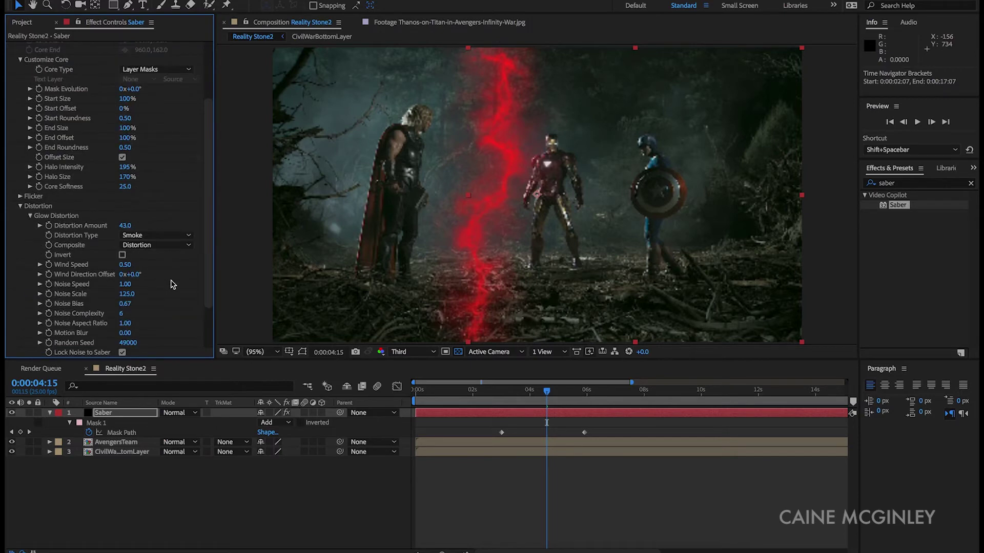
scroll(173, 284, "down", 3)
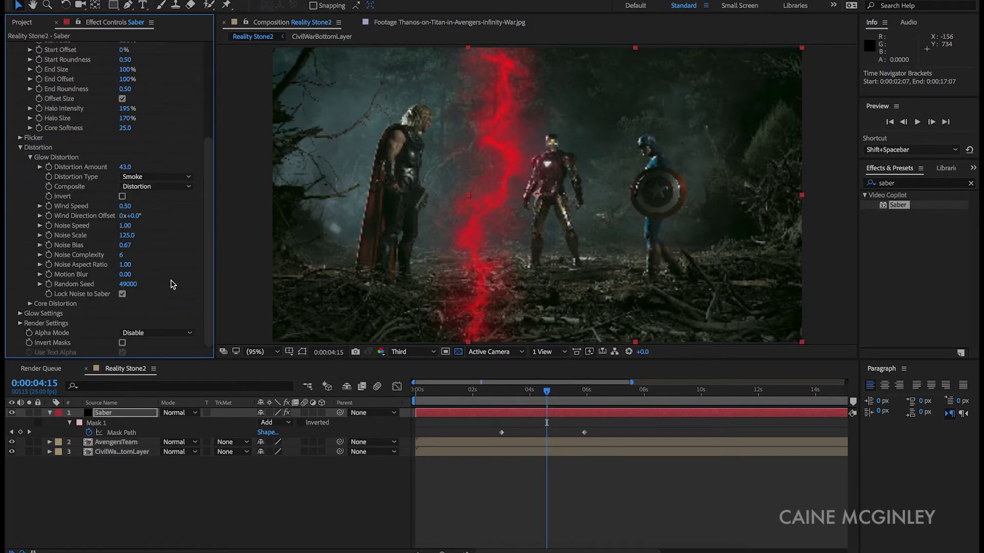
left_click(125, 167)
type("25")
key("Return")
left_click(134, 217)
type("90")
key("Return")
Set glow Noise Speed 0.5, Noise Scale 153 and Motion Blur 0.5
left_click(127, 227)
type("0.5")
key("Return")
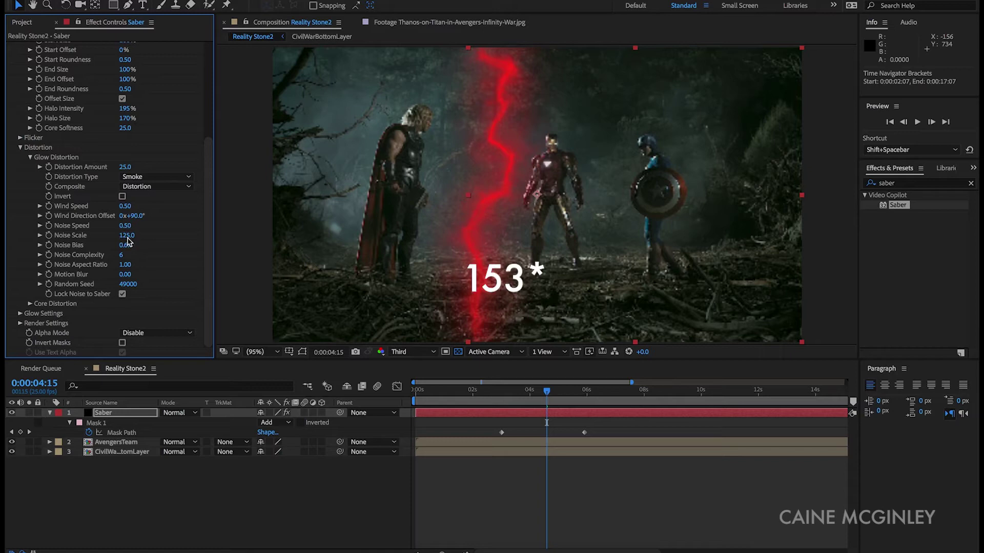
left_click(127, 237)
type("153")
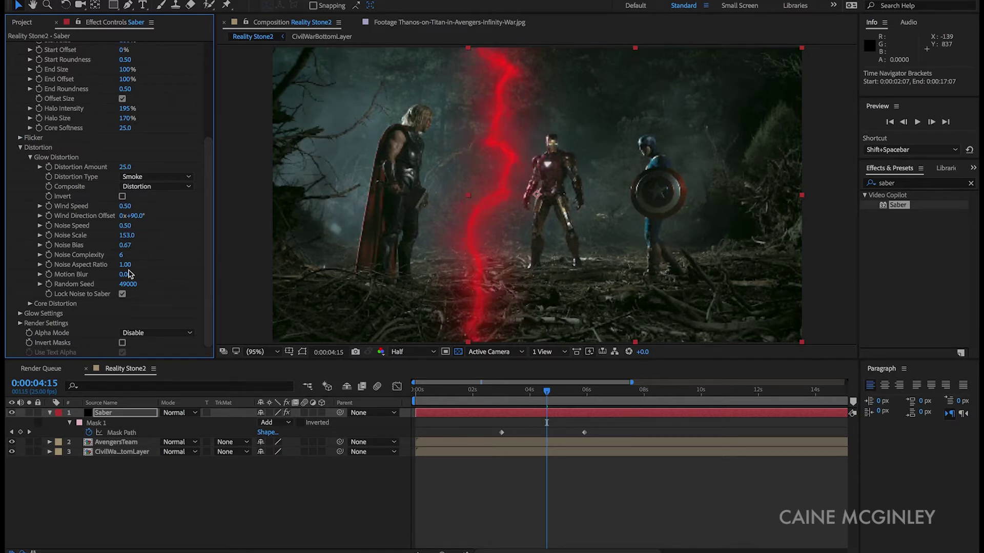
left_click(128, 275)
type("0.5")
key("Return")
Set Core Distortion Amount 14, Wind Speed 0.28, Wind Direction 90° and Noise Speed 1.3
left_click(29, 303)
scroll(123, 231, "down", 5)
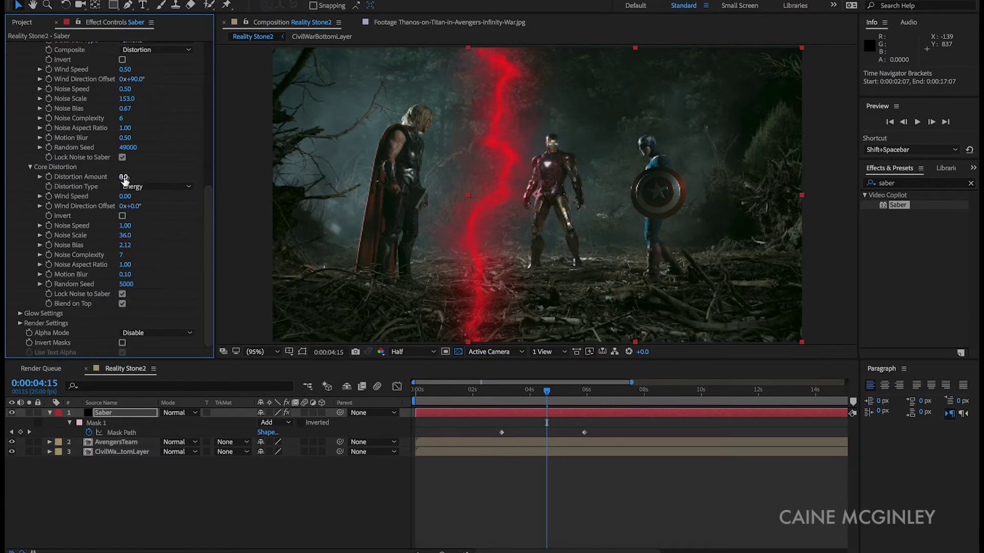
left_click(124, 177)
type("14")
key("Return")
left_click(125, 197)
type("0.28")
key("Return")
left_click(133, 206)
type("90")
key("Tab")
type("1.3")
key("Return")
In Saber's Glow Settings, set Glow Size Multiplier to 2.5 and Glow 1 Intensity to 1.3
left_click(19, 313)
scroll(21, 318, "down", 3)
scroll(176, 262, "down", 3)
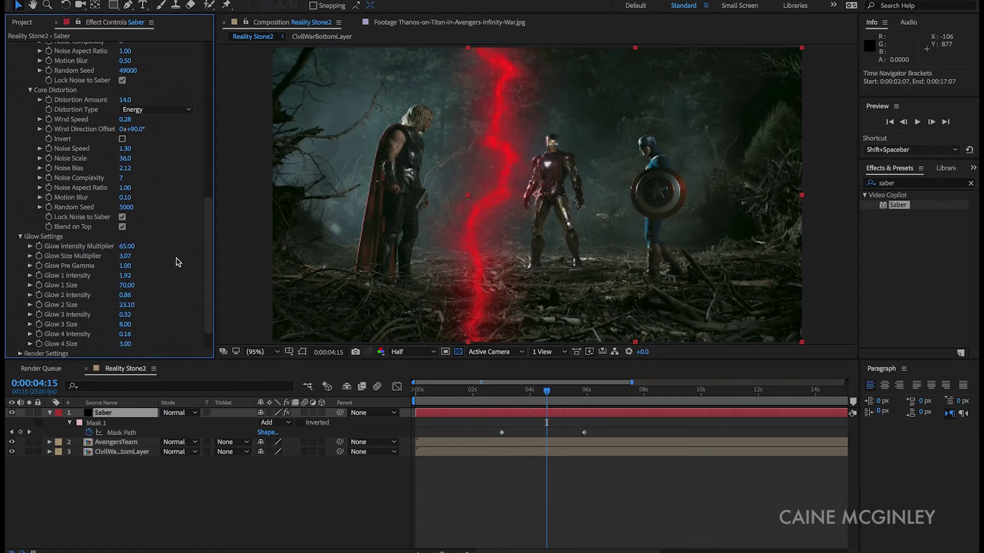
left_click(125, 225)
type("2.")
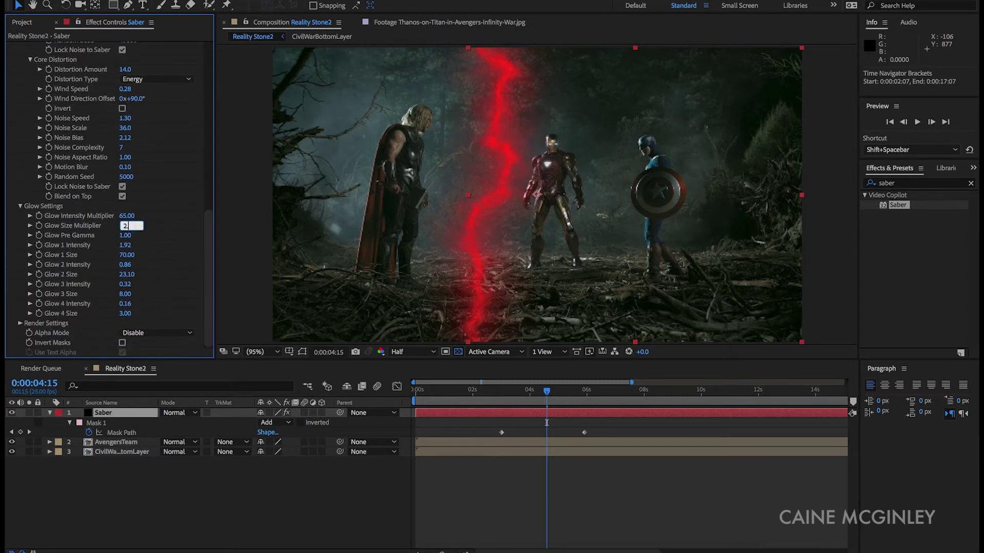
type("5")
key("Return")
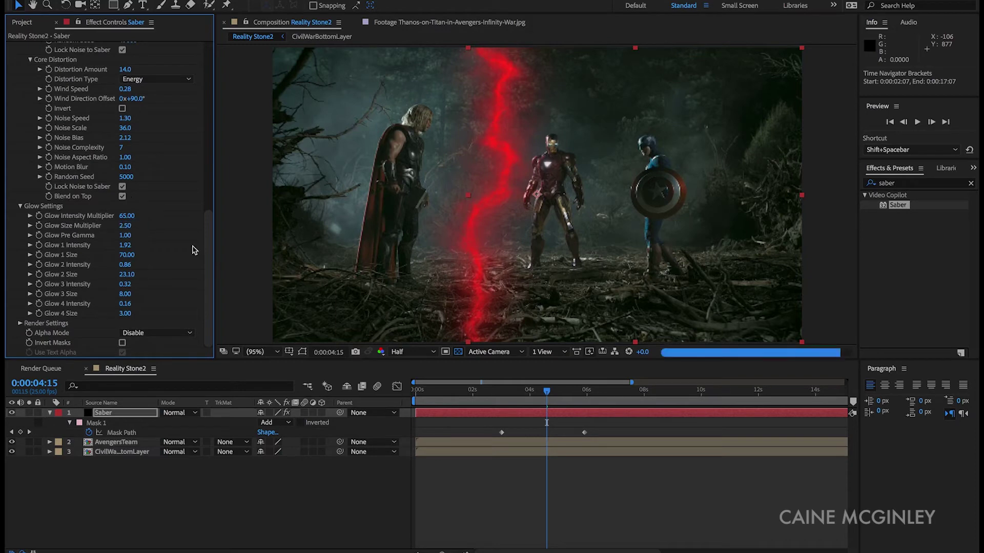
left_click(125, 246)
type("1.3")
key("Return")
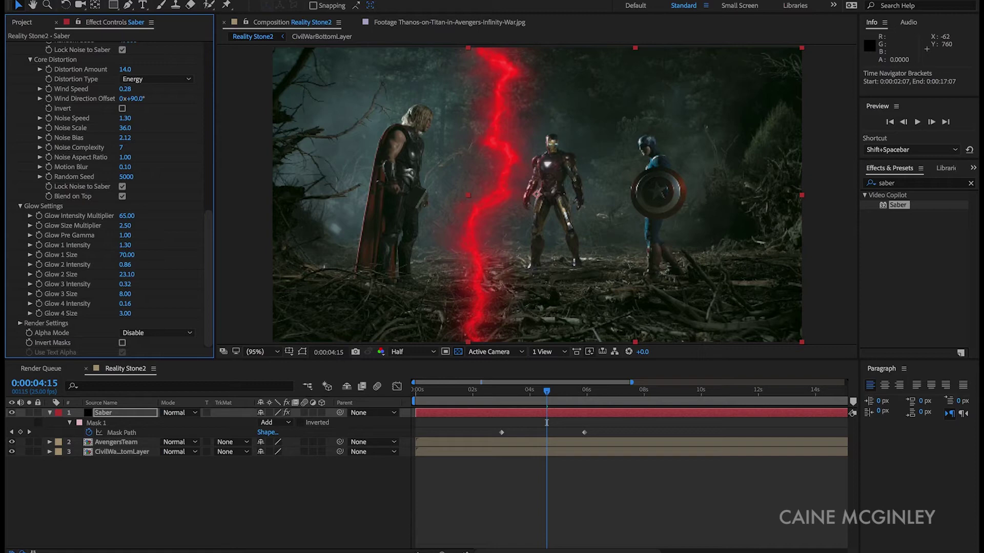
Set Glow 1 Size 80, Glow 2 Intensity 1.2, Glow 3 Intensity 0.6, Glow 4 Intensity 0.2
left_click(127, 255)
type("80")
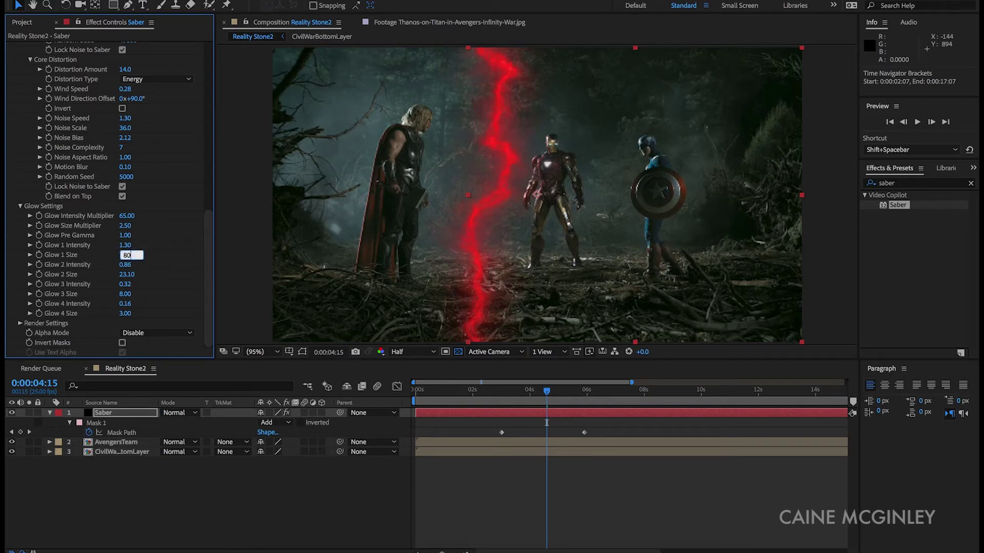
key("Tab")
type("1.2")
key("Return")
left_click(125, 285)
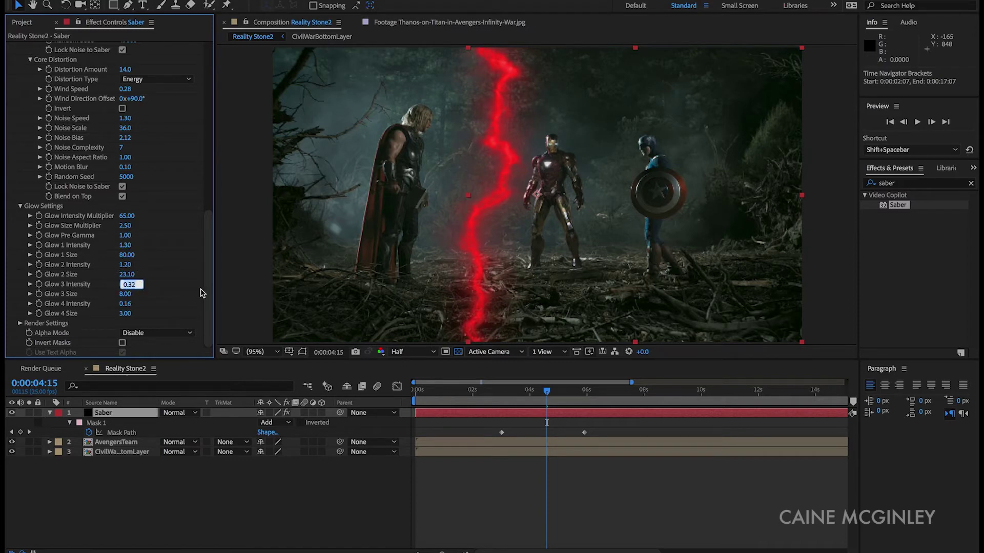
type("0.6")
left_click(131, 304)
type("0.2")
key("Return")
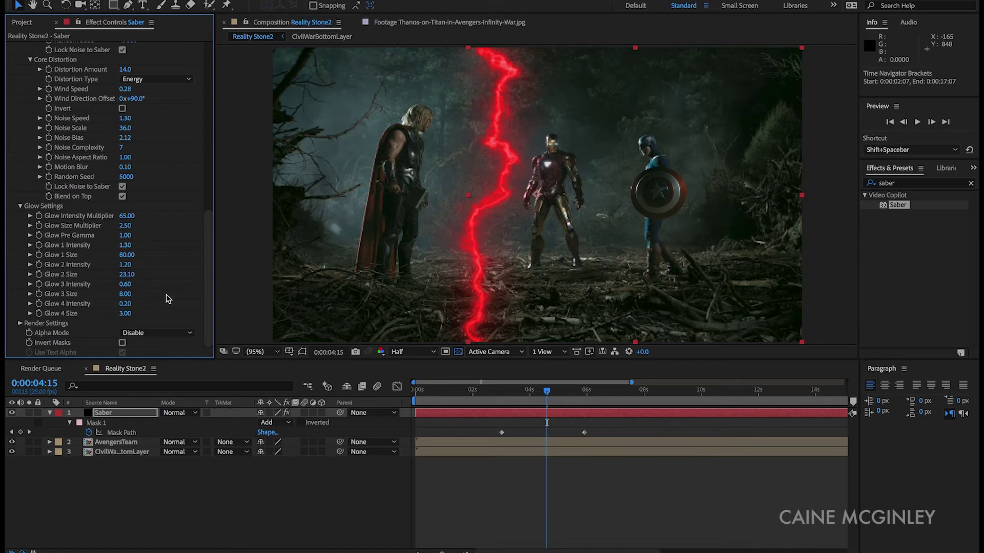
Collapse Saber and apply the Tint effect from Effects & Presets to the Saber layer
key("ctrl+grave")
left_click(908, 186)
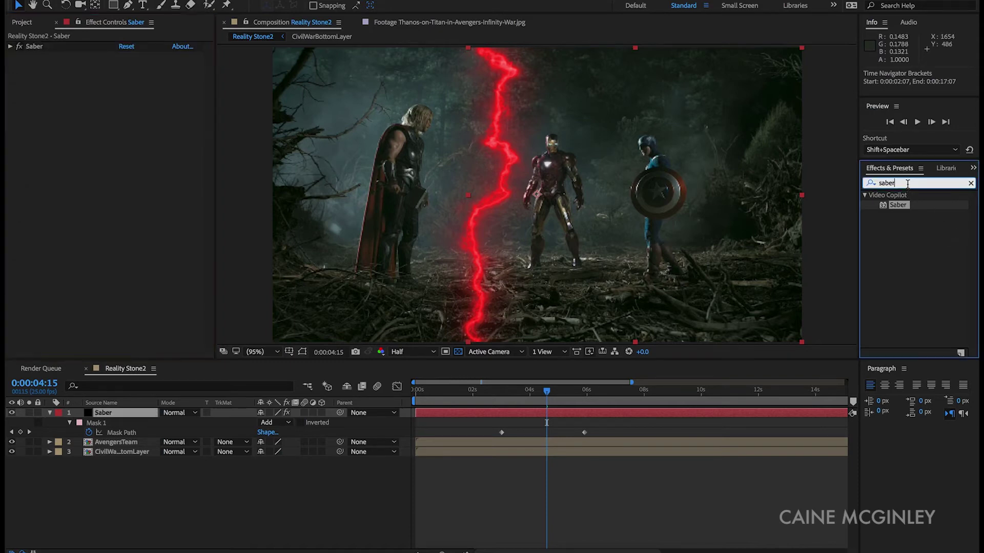
type("tint")
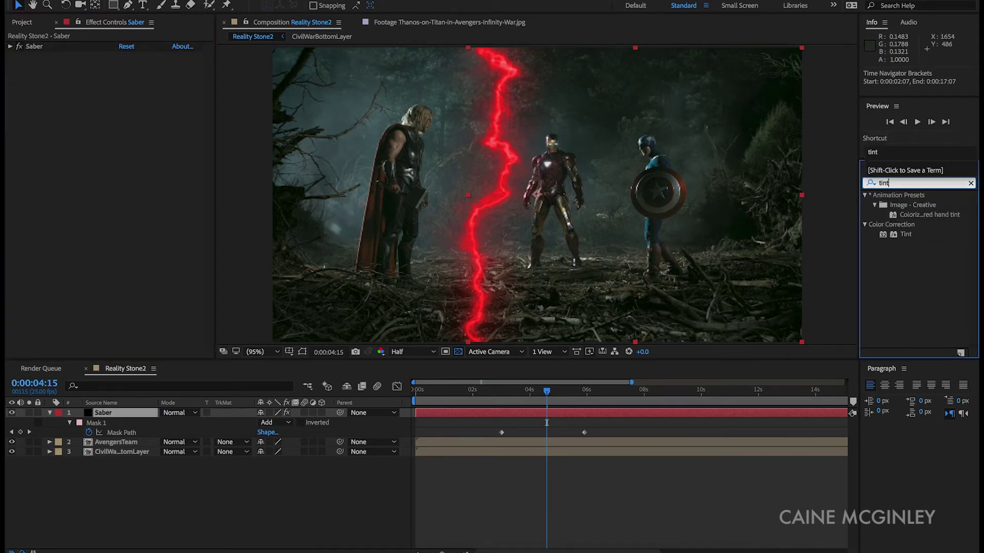
left_click_drag(906, 235, 191, 169)
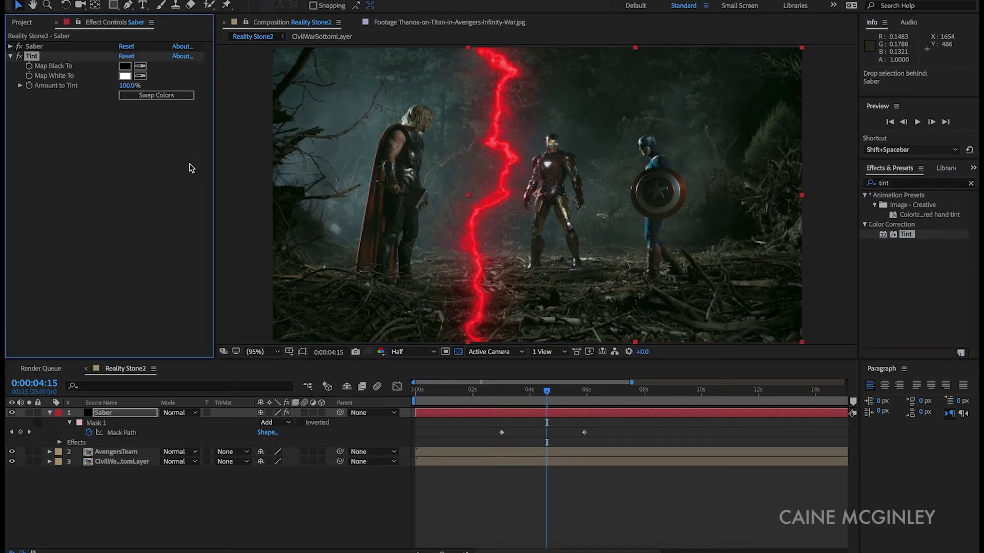
Set the Tint mapping colour to pure red and the tint Amount to 70
left_click(125, 66)
left_click(500, 286)
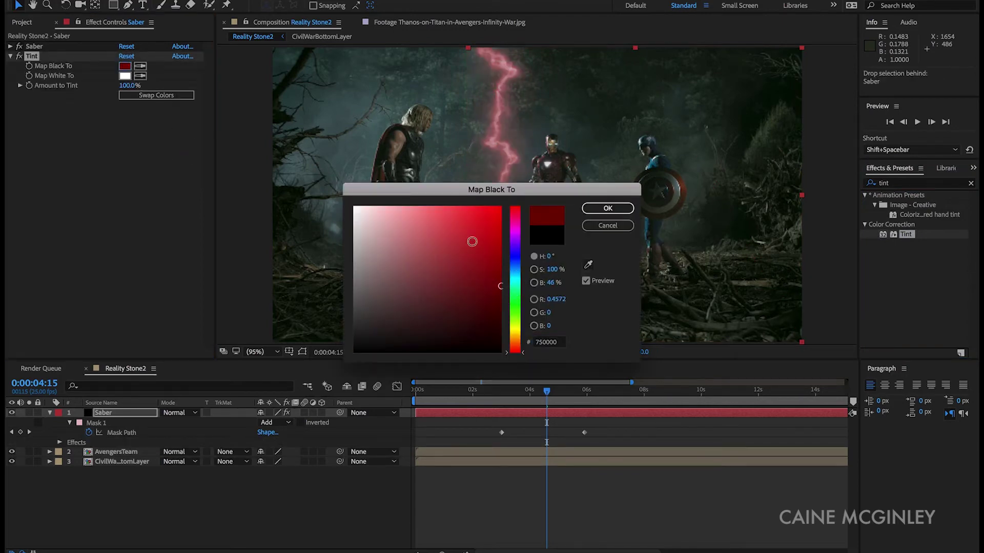
left_click_drag(487, 251, 500, 207)
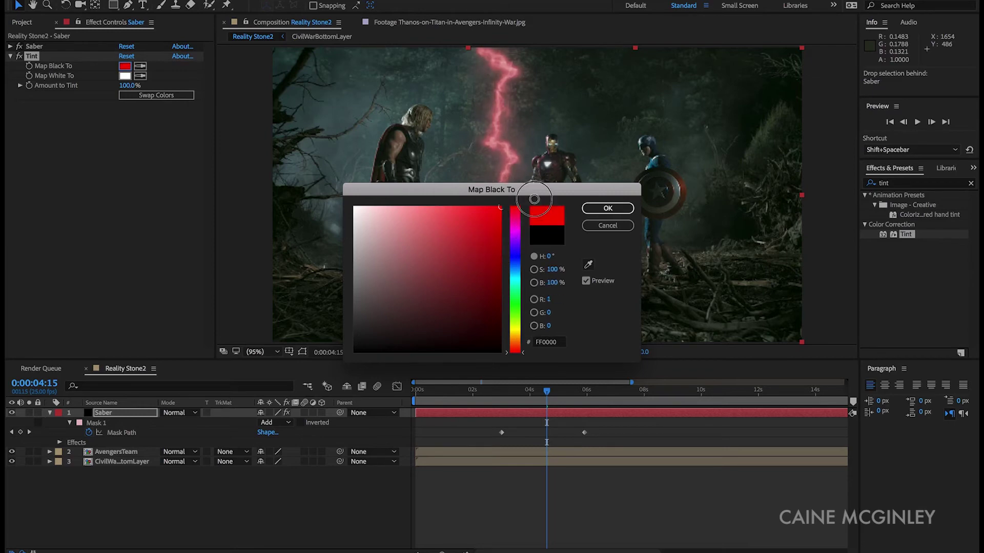
left_click(605, 209)
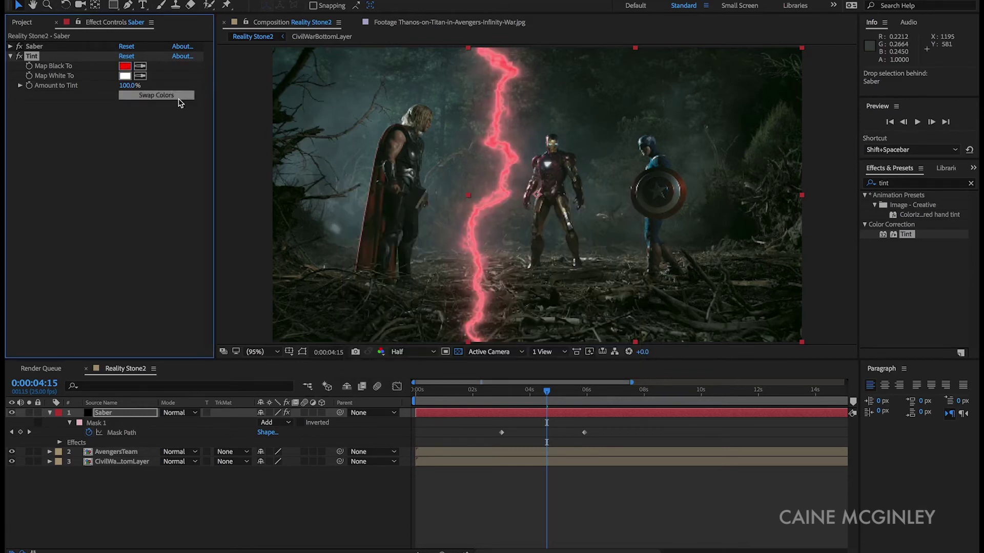
left_click(129, 86)
type("70")
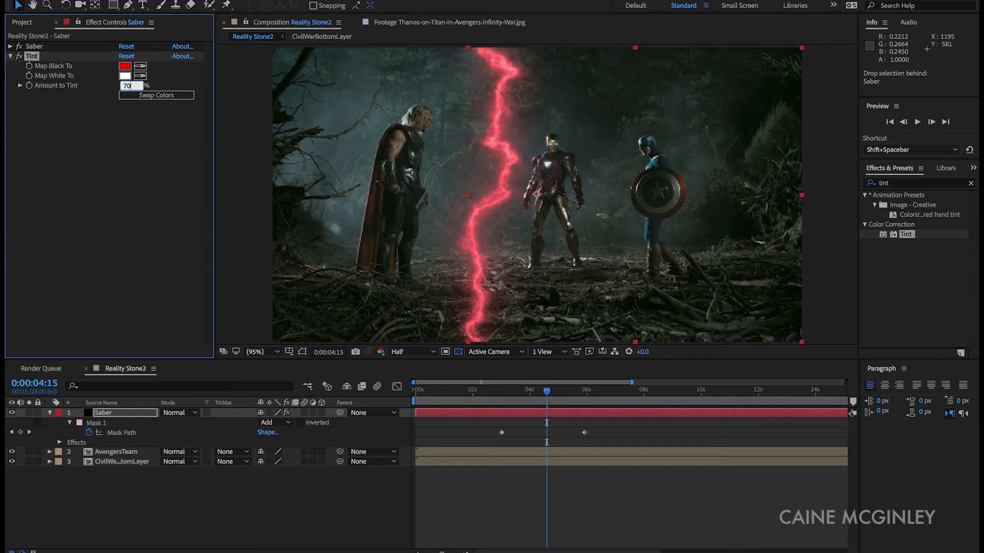
key("Return")
key("Return")
Swap the tint colours, map black to dark grey, and view the Thanos footage
left_click(156, 95)
left_click(125, 66)
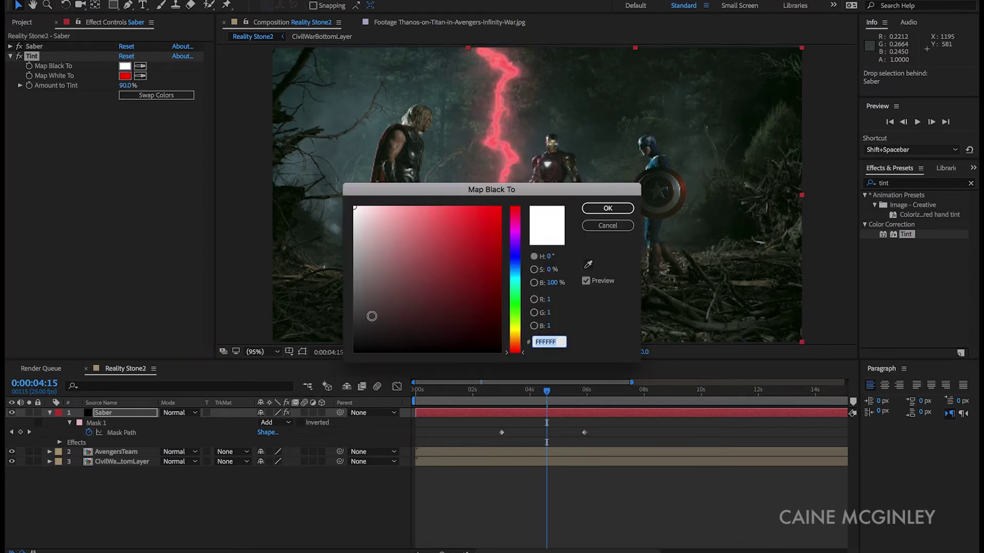
left_click_drag(369, 314, 338, 337)
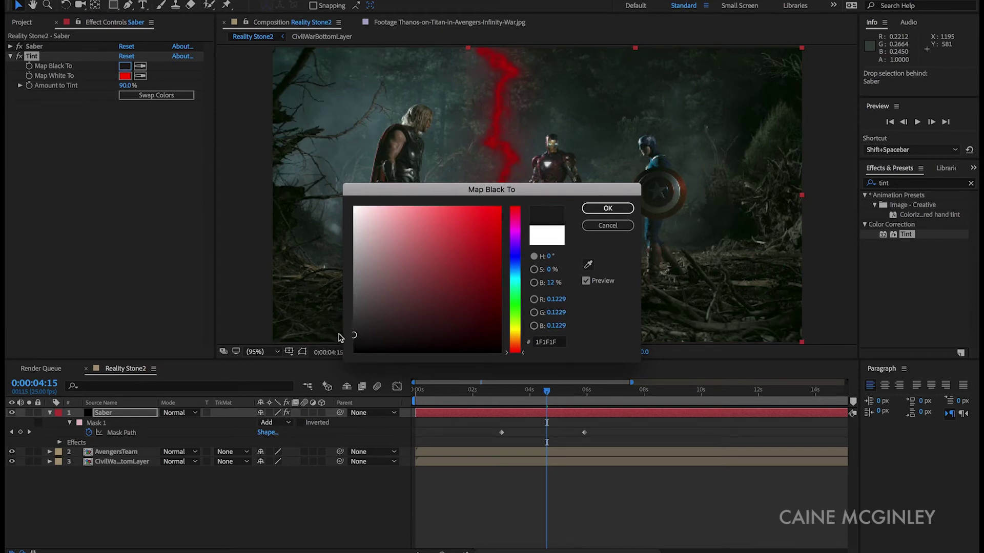
left_click(607, 209)
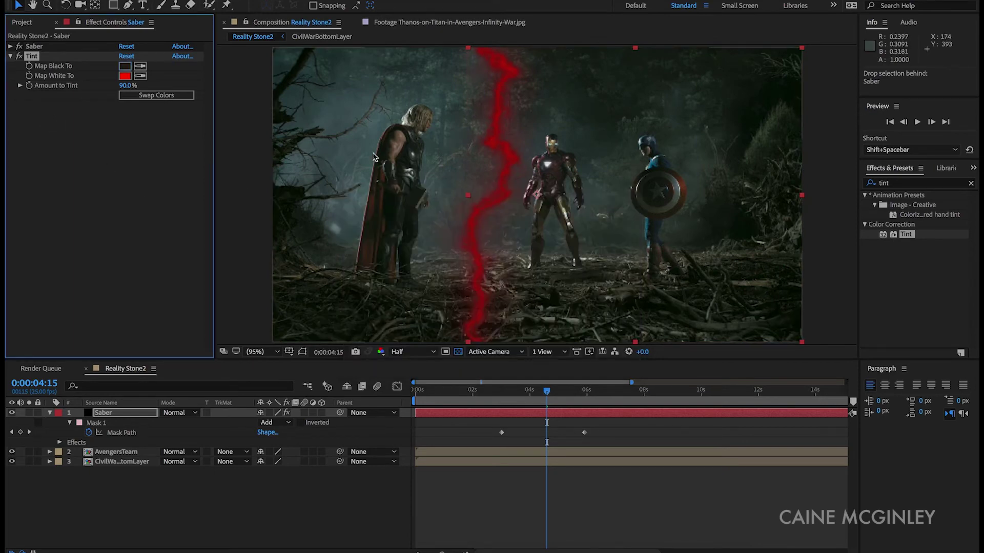
left_click(451, 22)
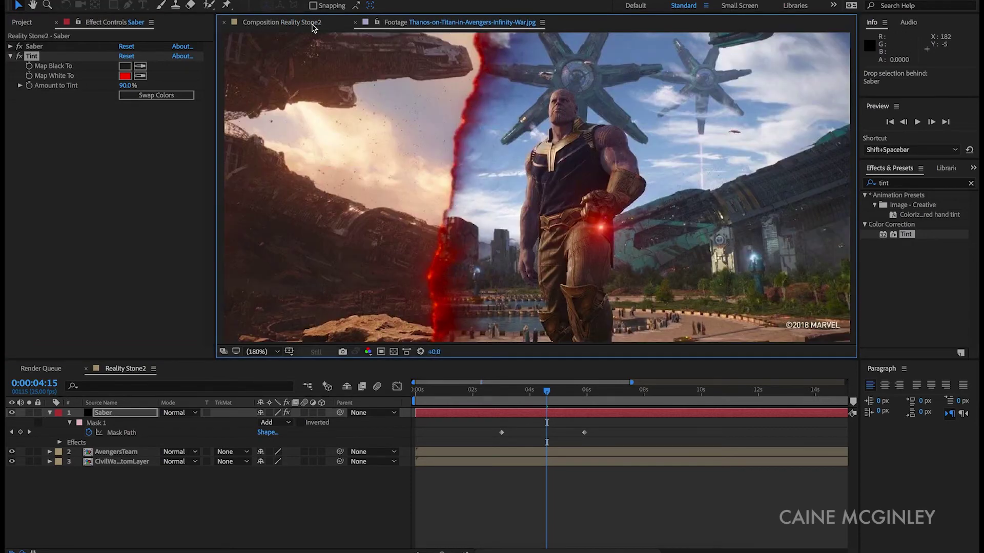
In Reality Stone2 at 3 seconds, copy Saber's two Mask Path keyframes onto the AvengersTeam layer
left_click(292, 22)
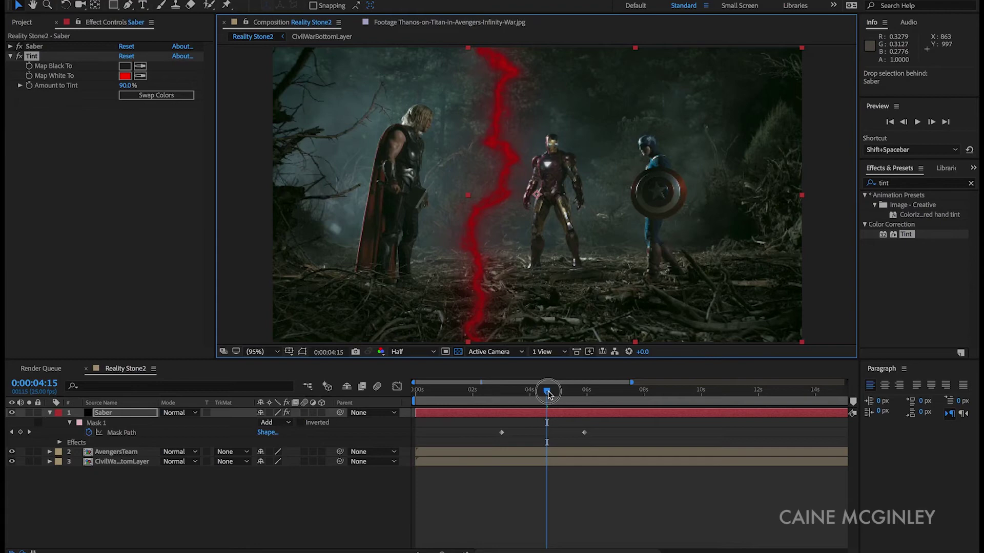
left_click(502, 461)
left_click(502, 392)
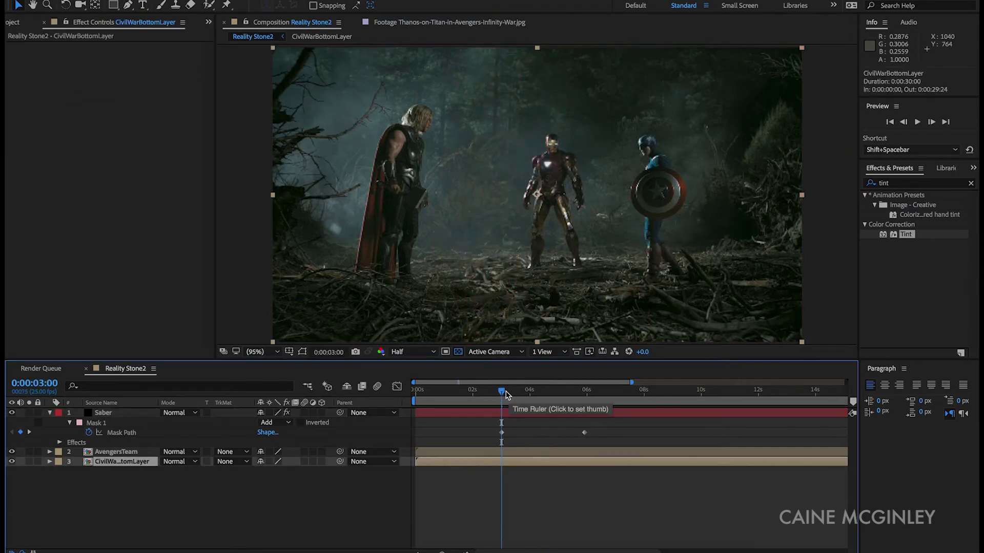
left_click(114, 433)
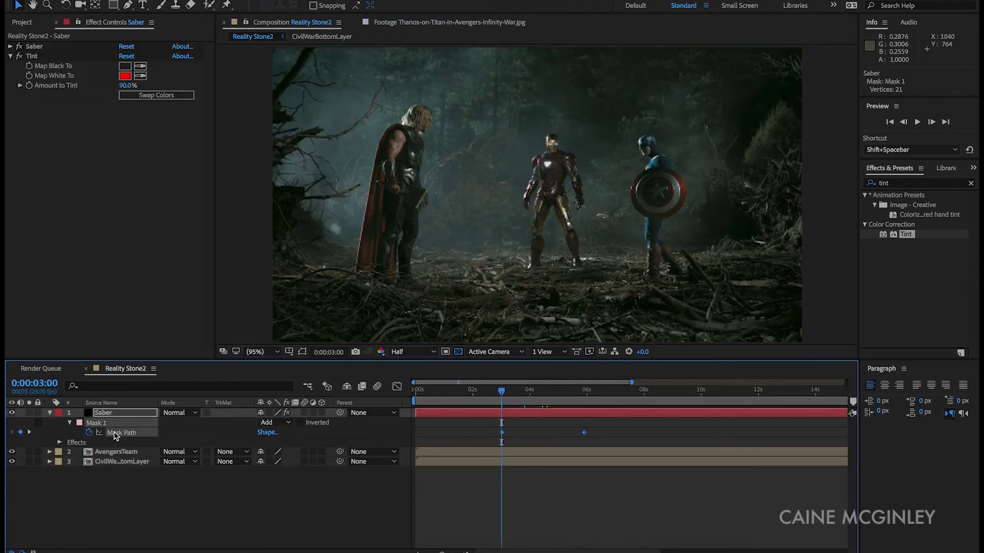
key("ctrl+c")
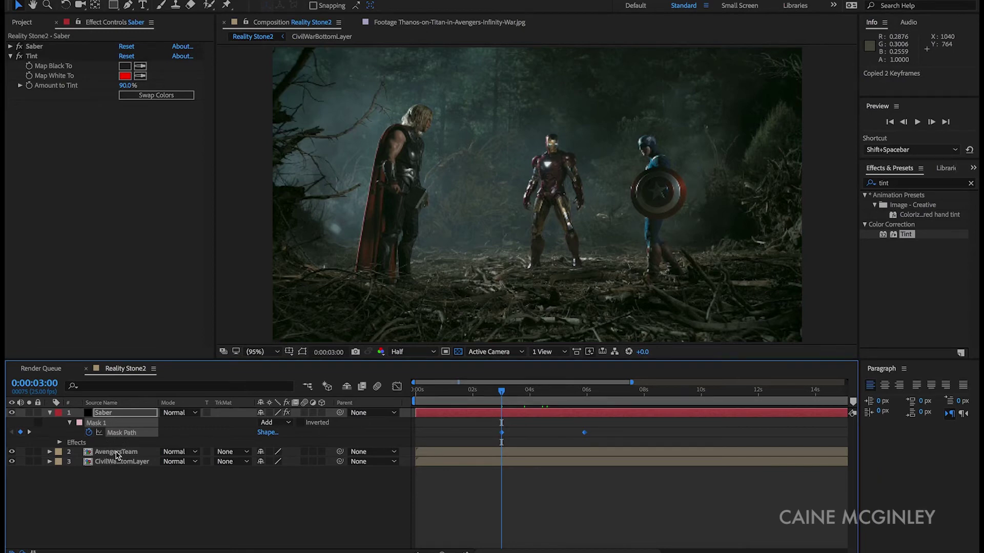
left_click(117, 453)
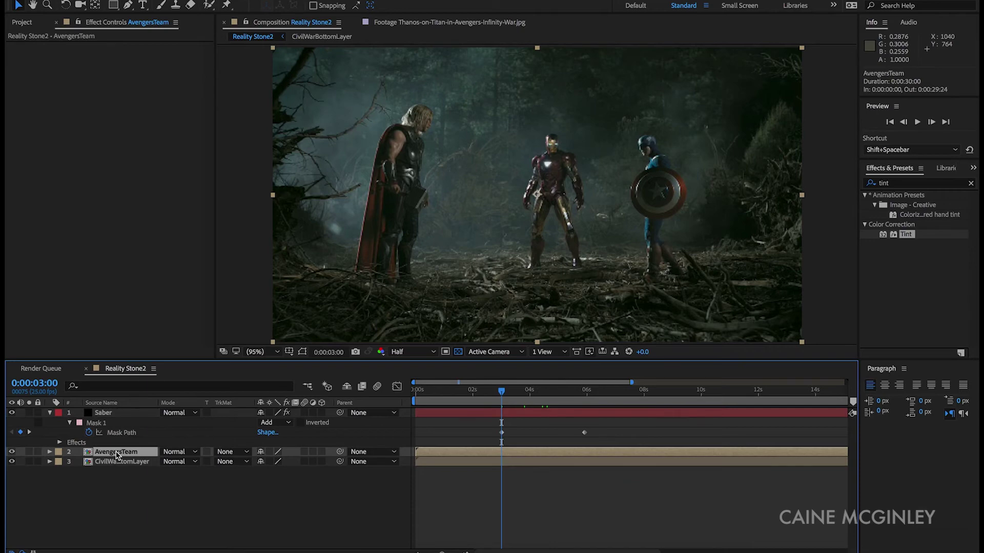
key("ctrl+v")
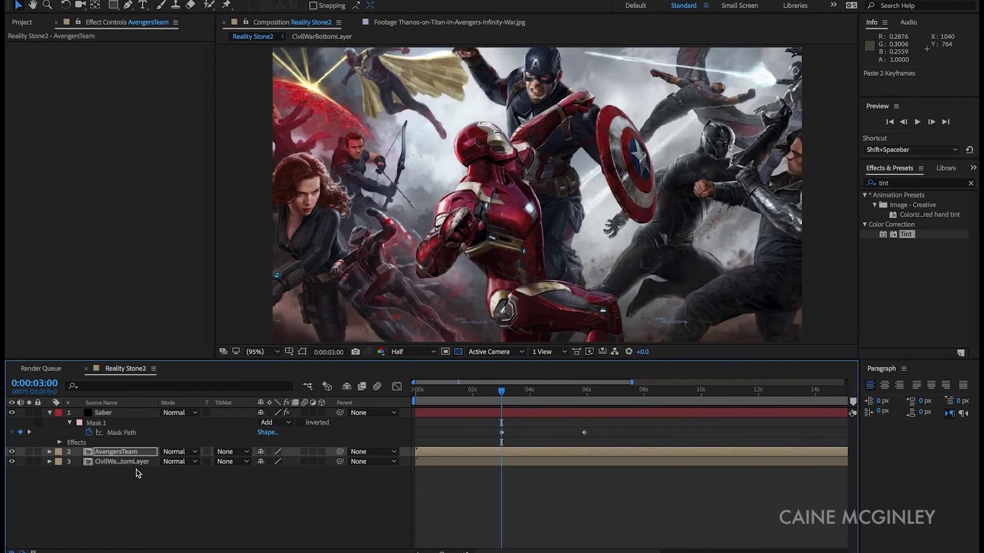
Set both the Saber and AvengersTeam Mask 1 modes to Subtract
left_click(276, 423)
left_click(288, 455)
left_click(50, 452)
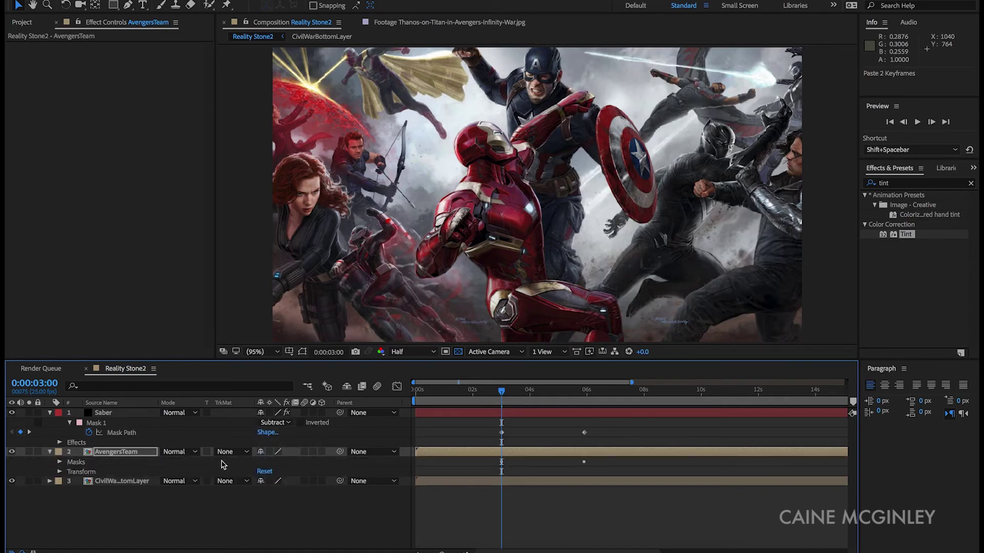
left_click(60, 462)
left_click(277, 471)
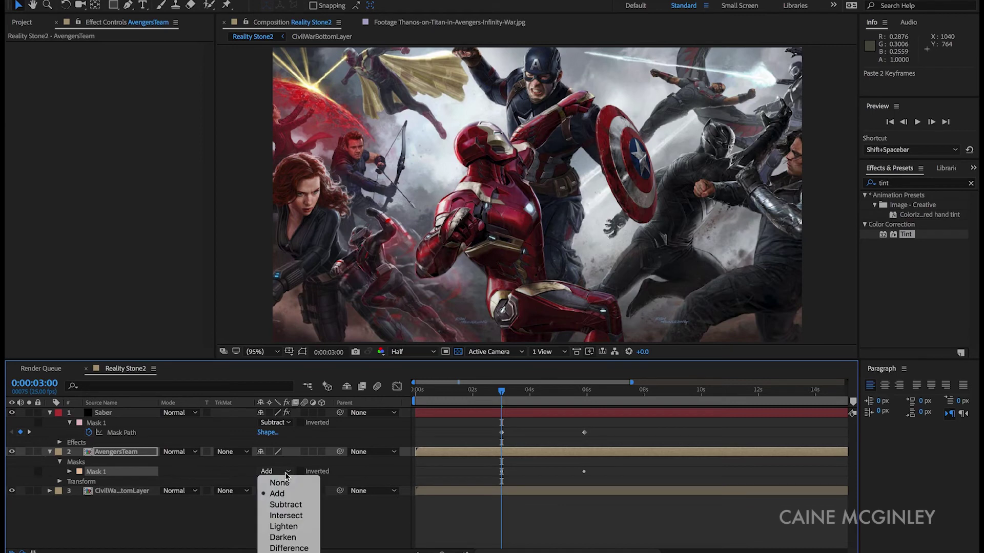
left_click(292, 505)
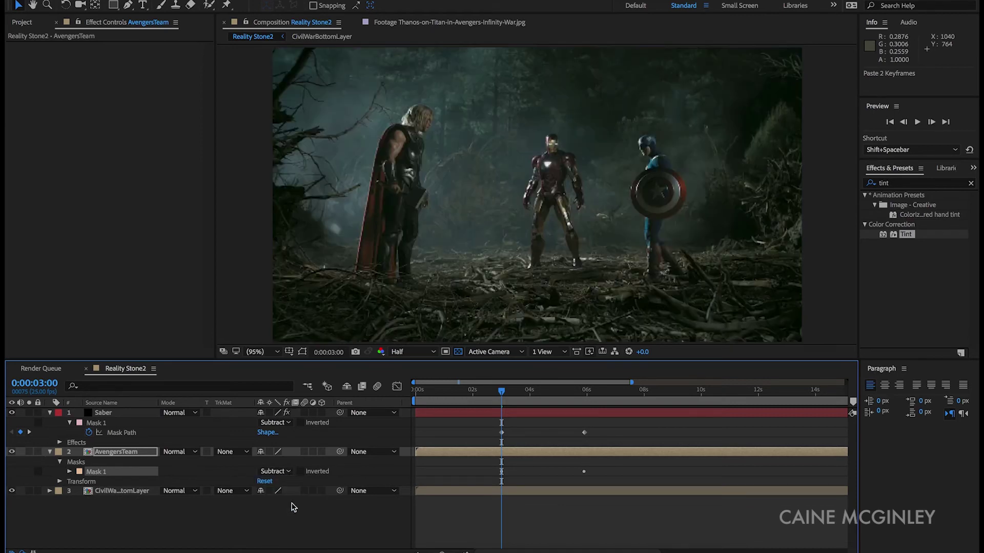
Give the AvengersTeam mask a 30-pixel feather and check the wipe at 4 seconds
left_click(69, 472)
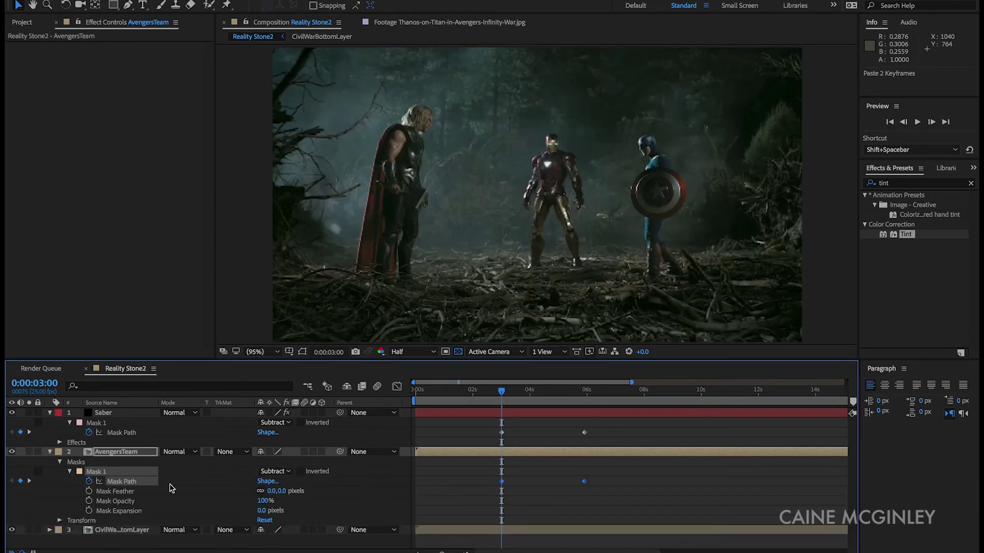
left_click(282, 492)
type("30")
key("Return")
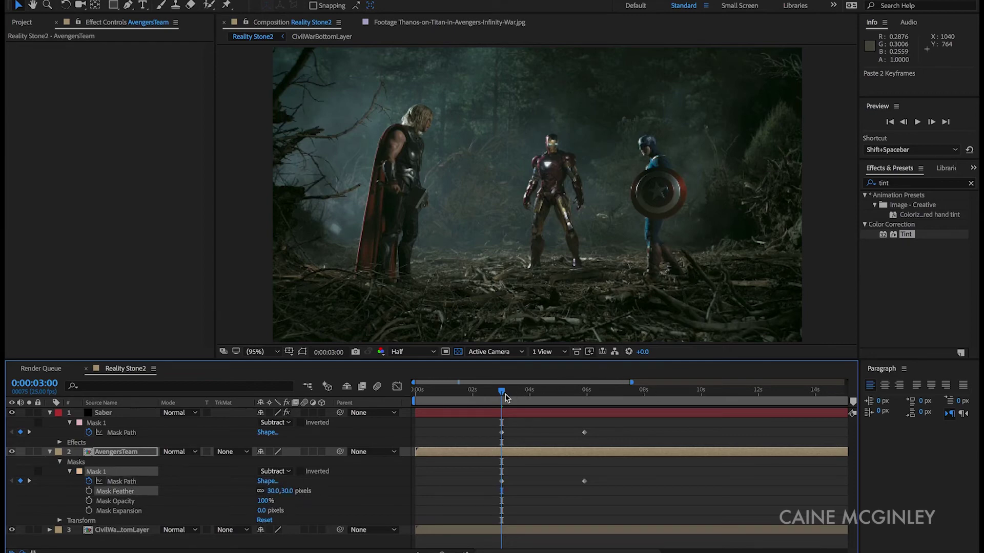
left_click_drag(503, 392, 530, 392)
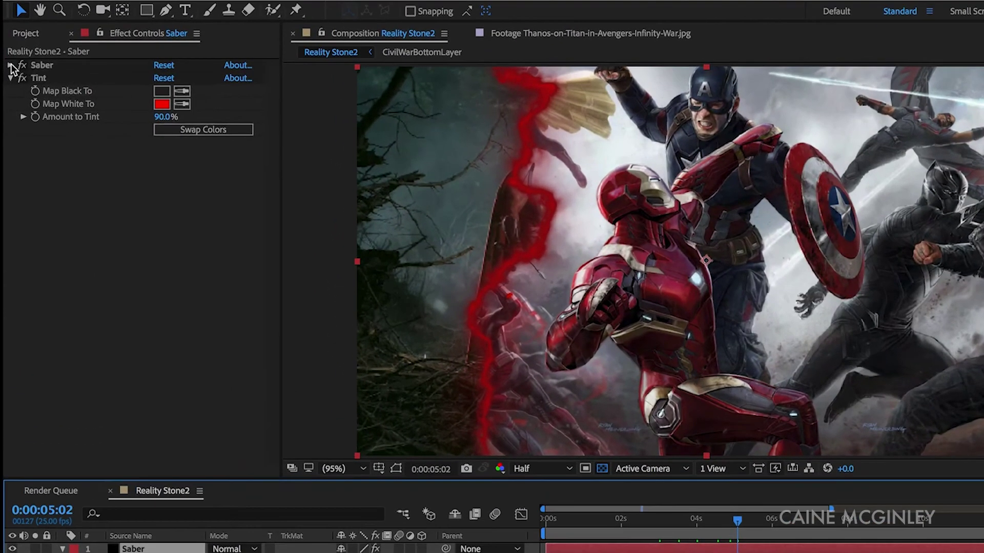
Lower the Saber Glow Intensity to 20%
left_click(10, 65)
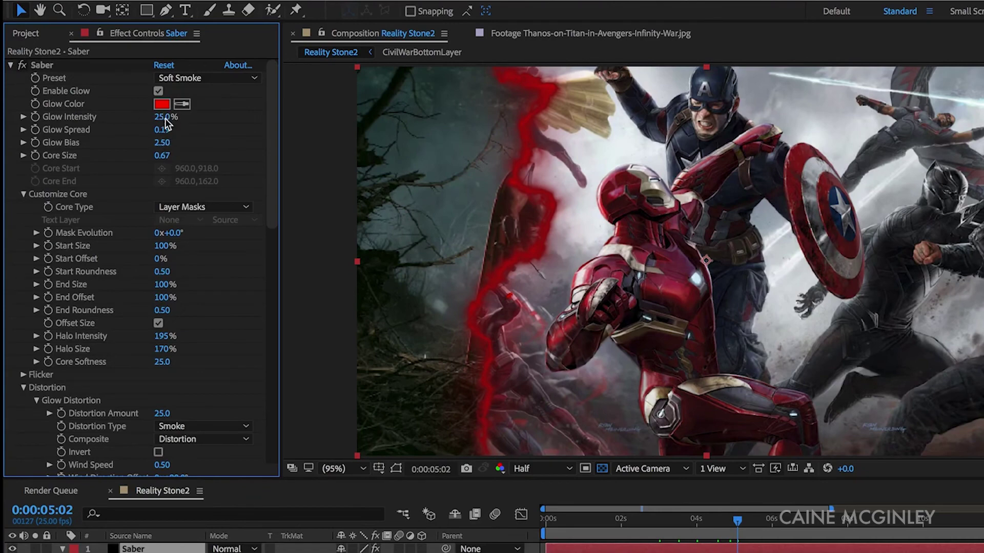
left_click(162, 117)
type("20")
key("Return")
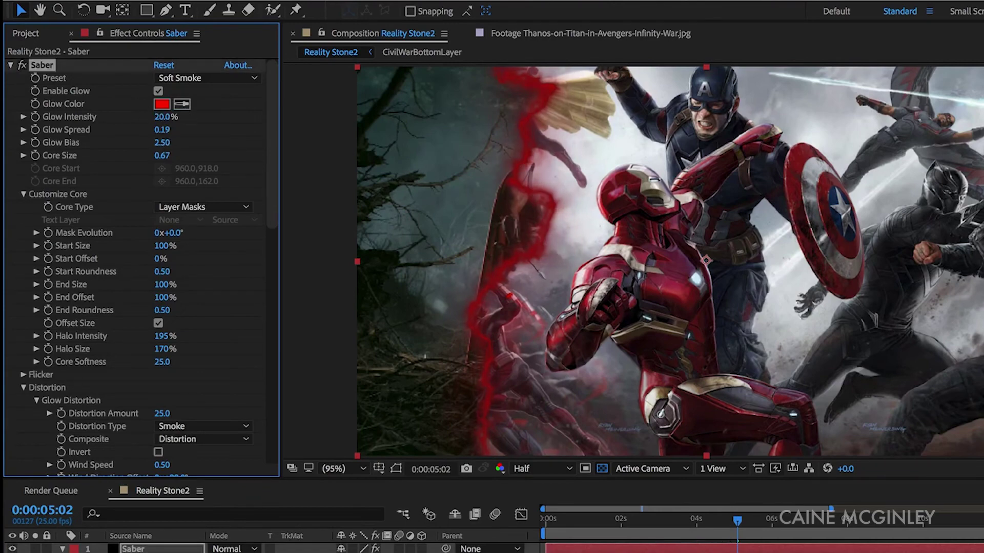
Set the Saber Core Distortion Amount to 40 and preview at Full resolution
scroll(213, 316, "down", 15)
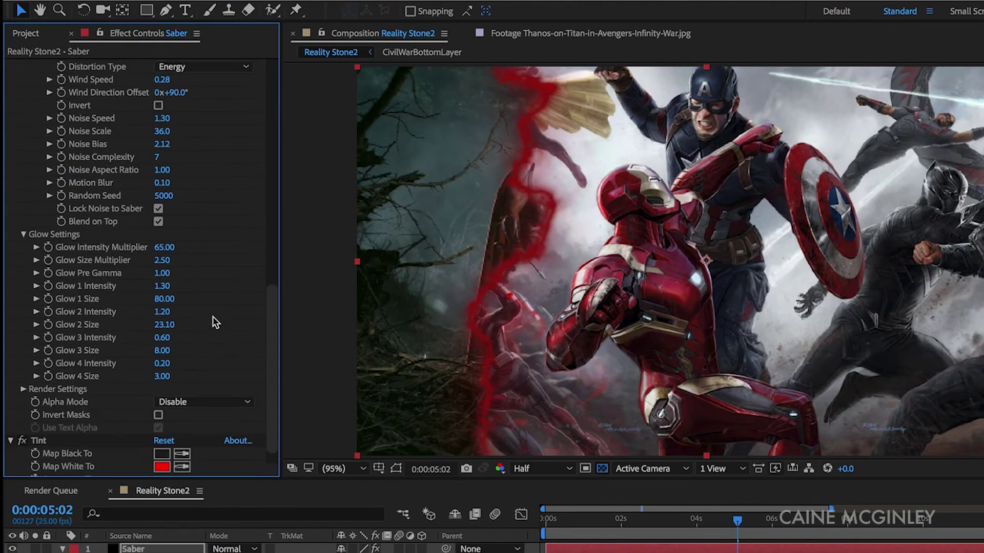
left_click(162, 156)
type("5")
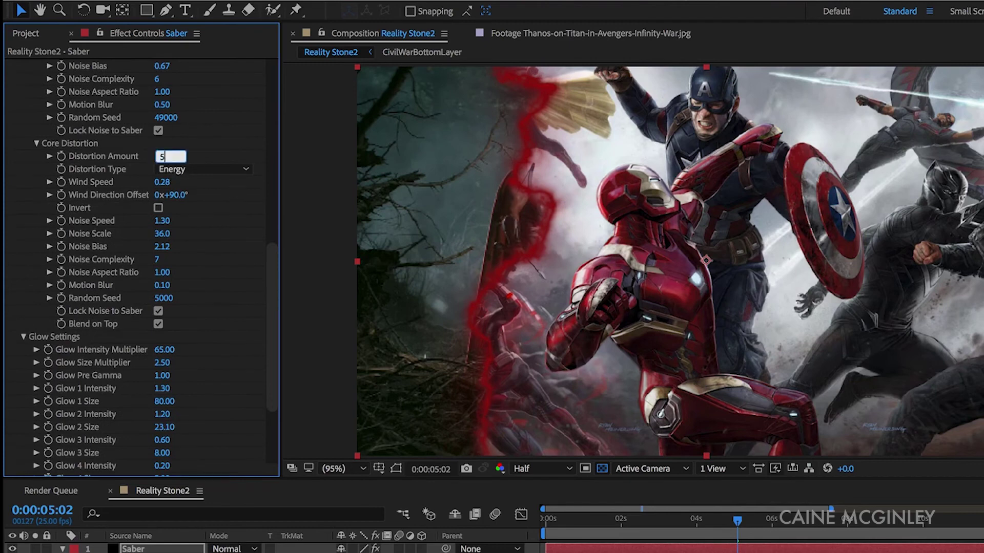
key("Return")
left_click(162, 156)
type("40")
key("Return")
left_click(528, 468)
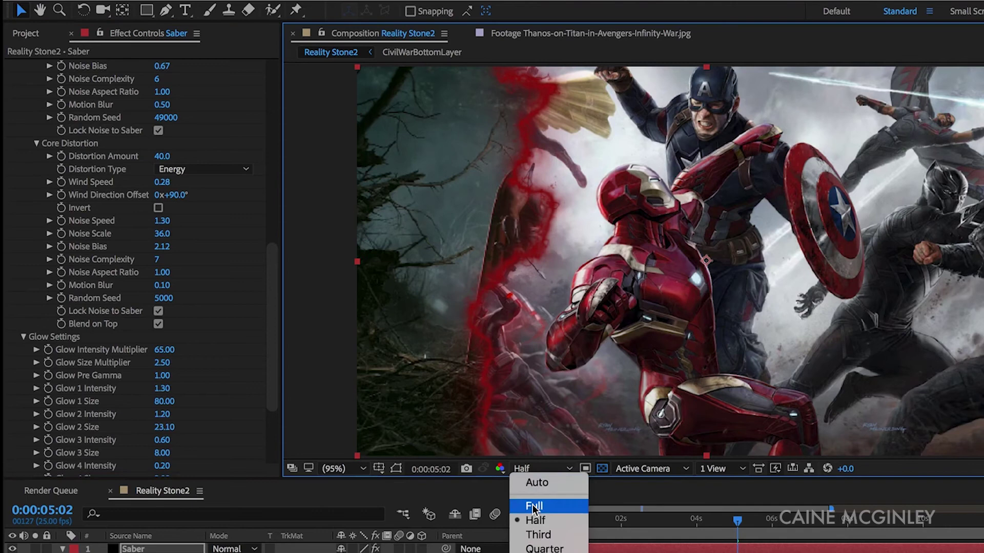
left_click(527, 501)
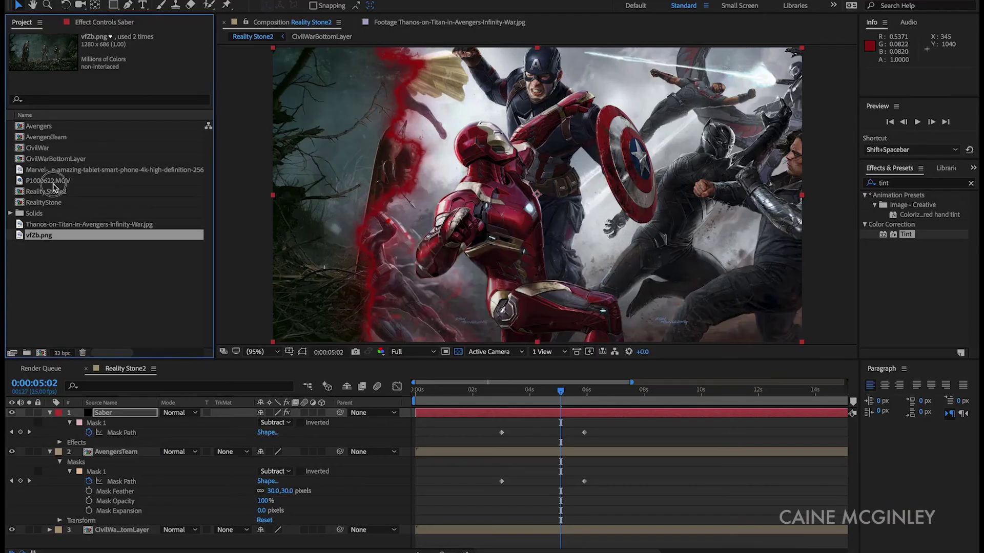
Place P1000622.MOV at the top of the timeline and rotate it -90° upright
left_click_drag(53, 181, 120, 415)
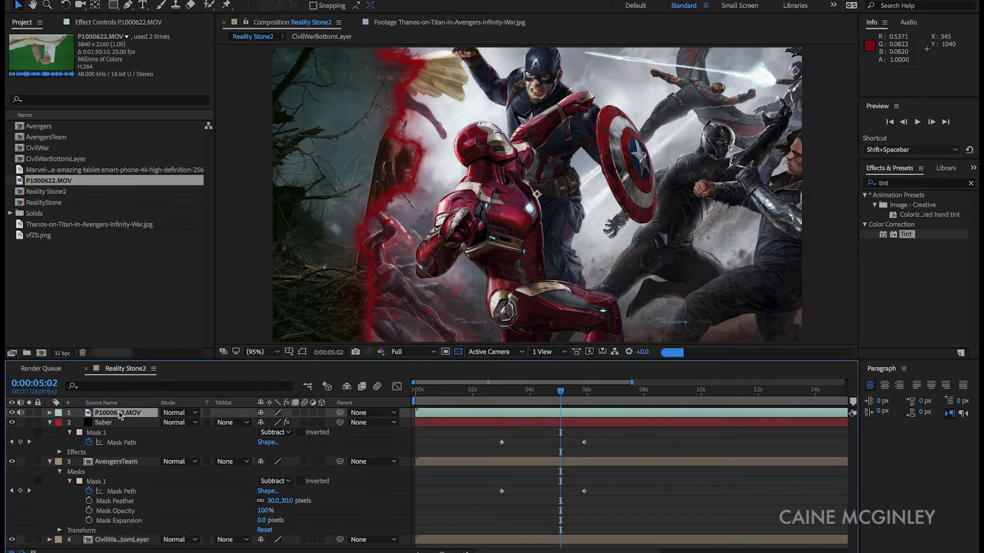
key("r")
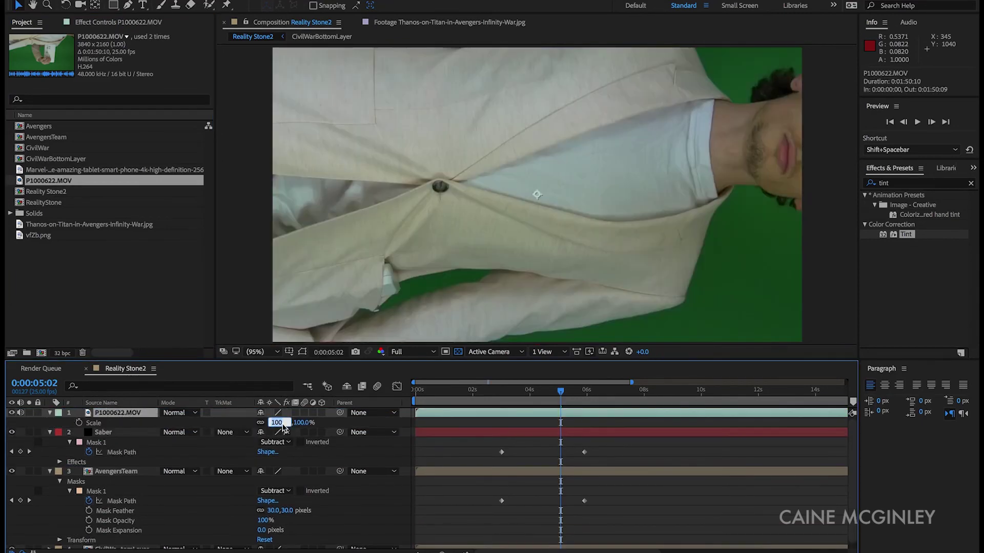
left_click(263, 424)
type("-90")
key("Return")
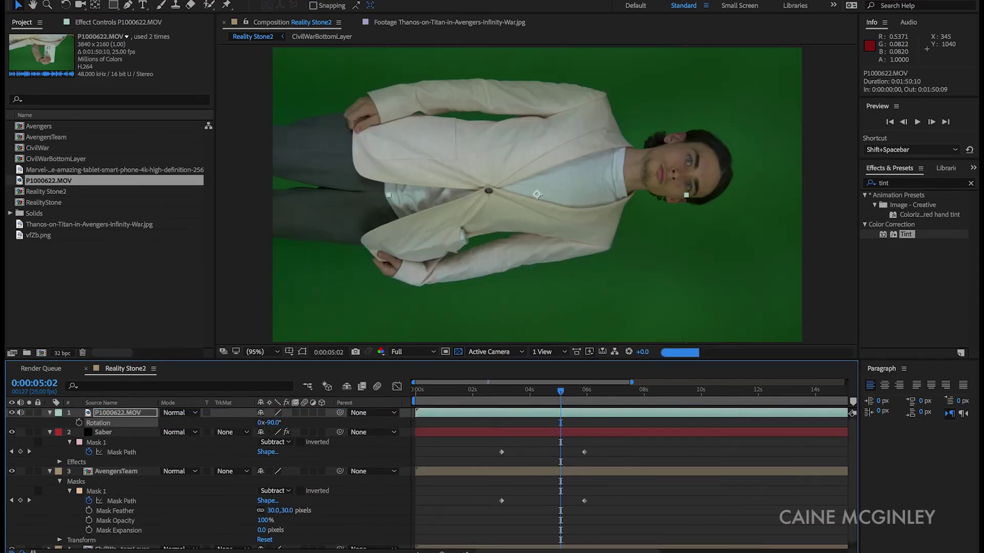
Apply Keylight (1.2) to the clip, key out the green backdrop, and reveal its Scale
double_click(883, 183)
type("keylight")
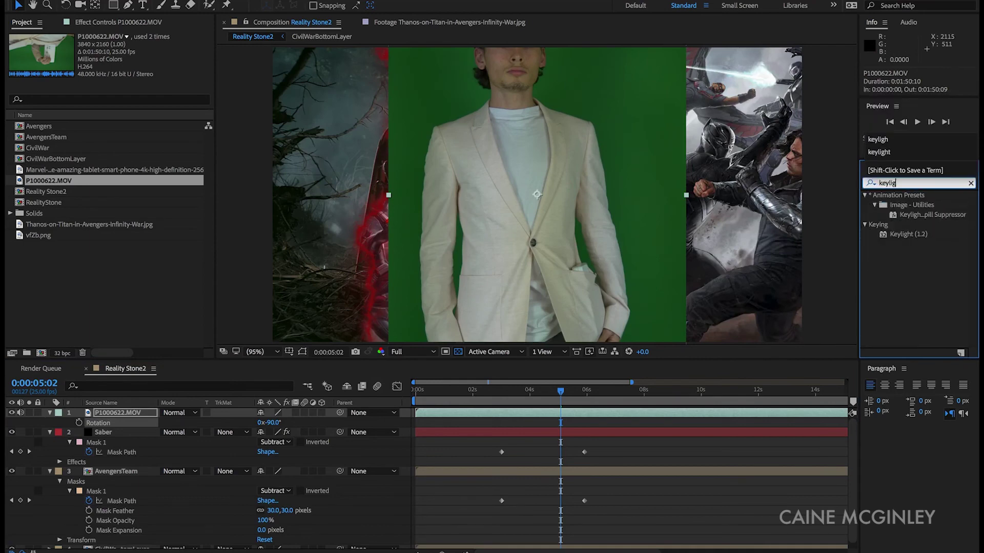
left_click_drag(909, 234, 575, 191)
left_click(142, 119)
left_click(630, 128)
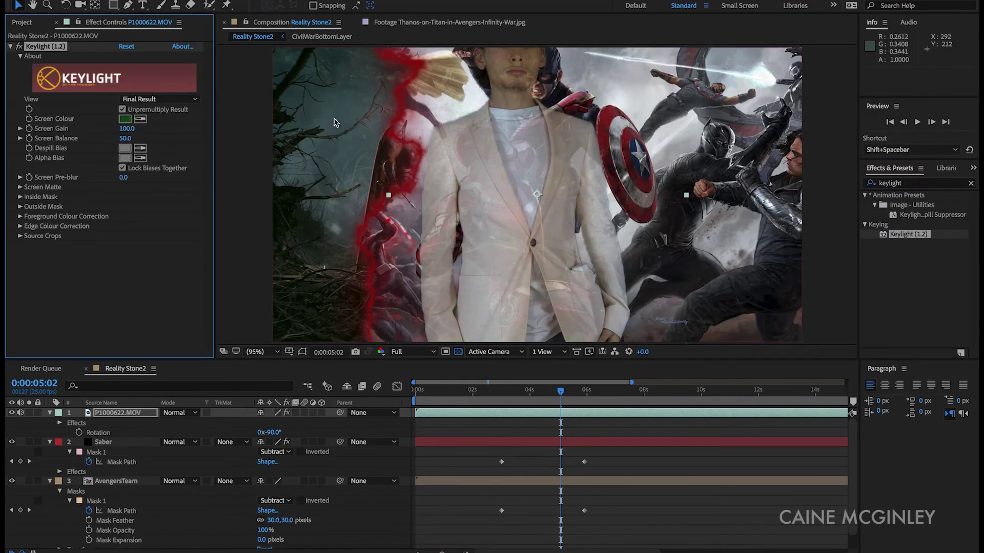
left_click(119, 414)
key("s")
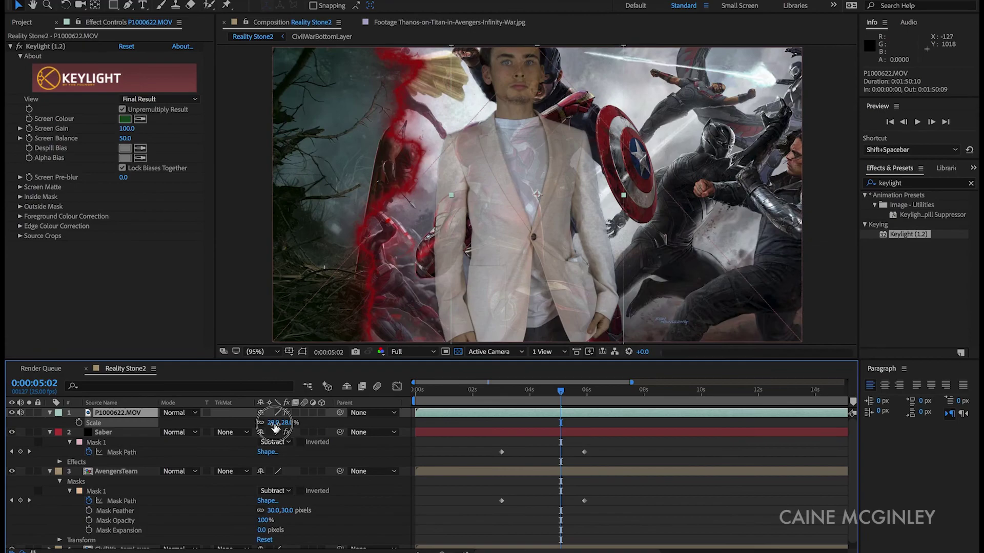